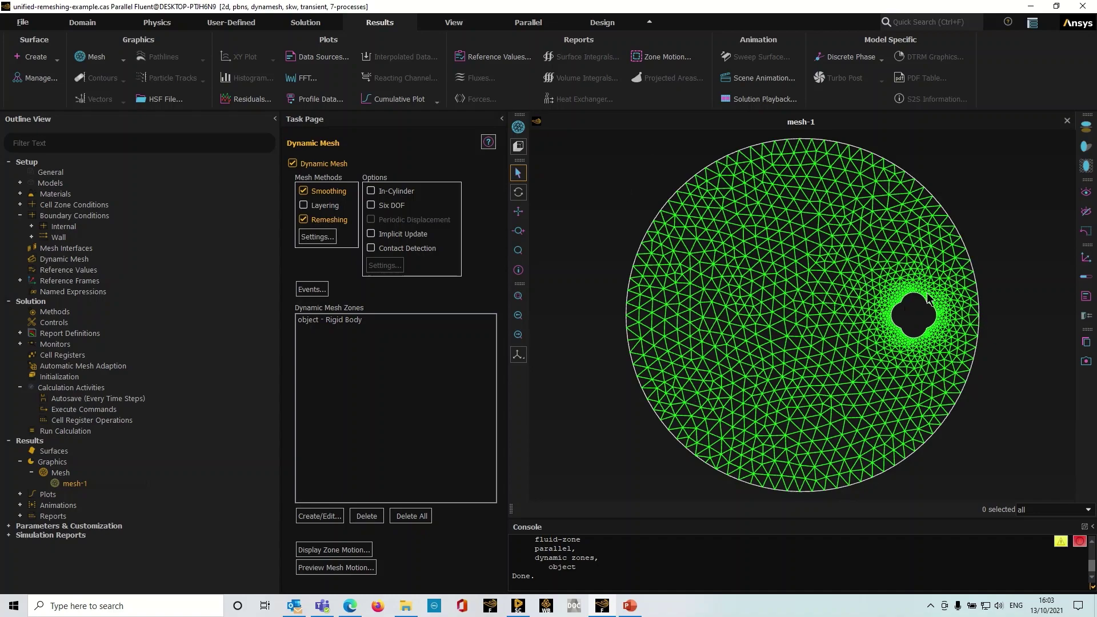
Preview the moving object's zone motion, then restore the mesh
{"action": "left_click", "coordinate": [337, 549]}
{"action": "left_click", "coordinate": [386, 429]}
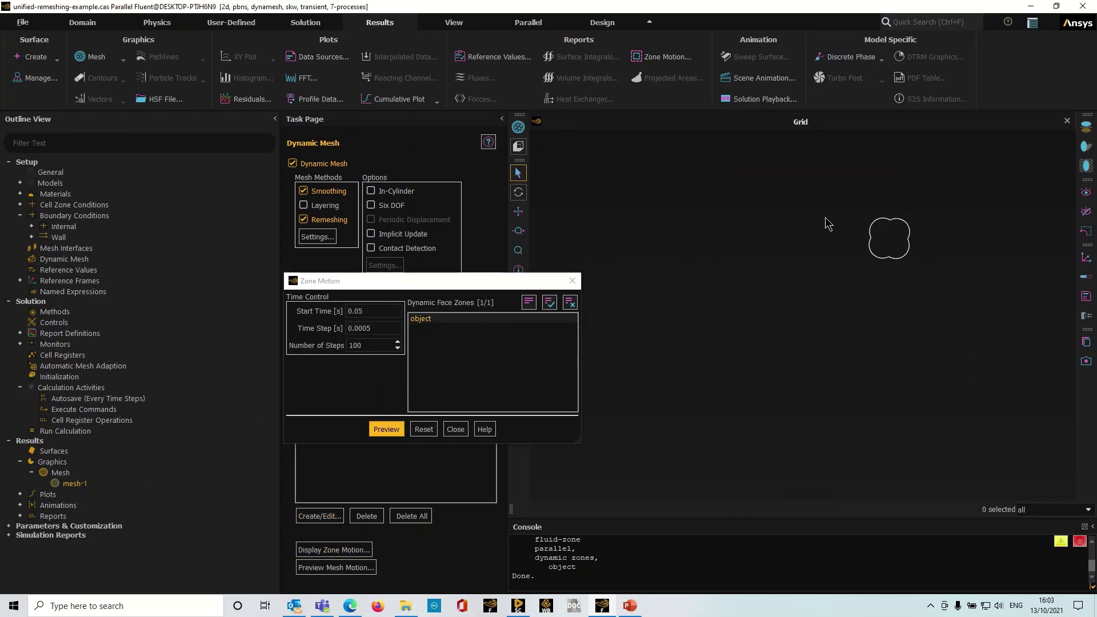
{"action": "left_click", "coordinate": [455, 429]}
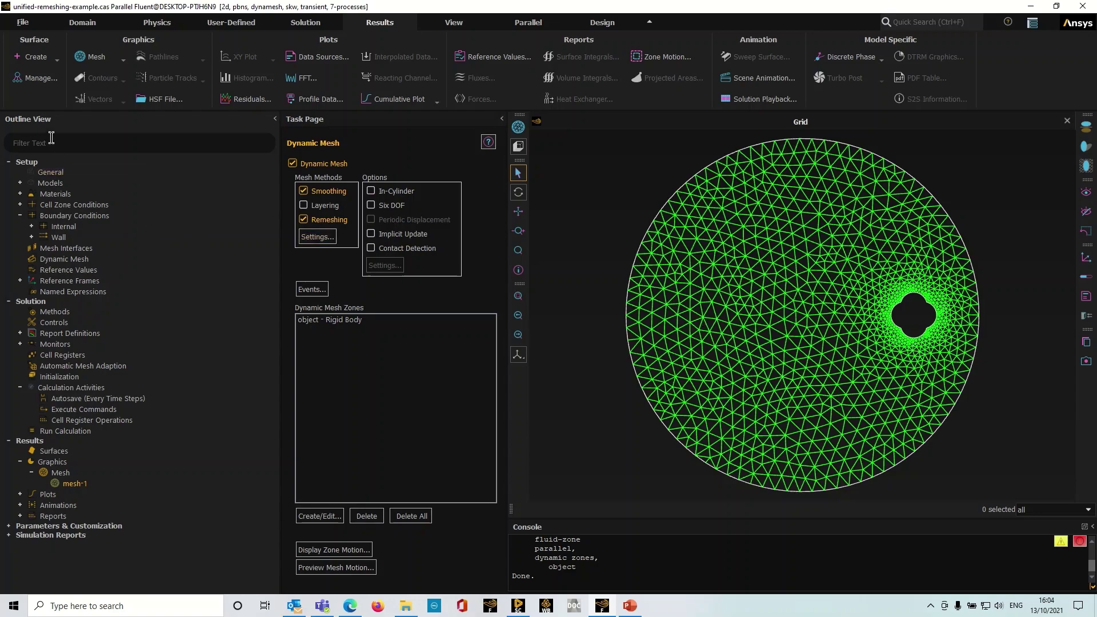
Add reference-frame-0, keeping the default name, tracking the object (dynamic-mesh) zone
{"action": "left_click", "coordinate": [20, 281]}
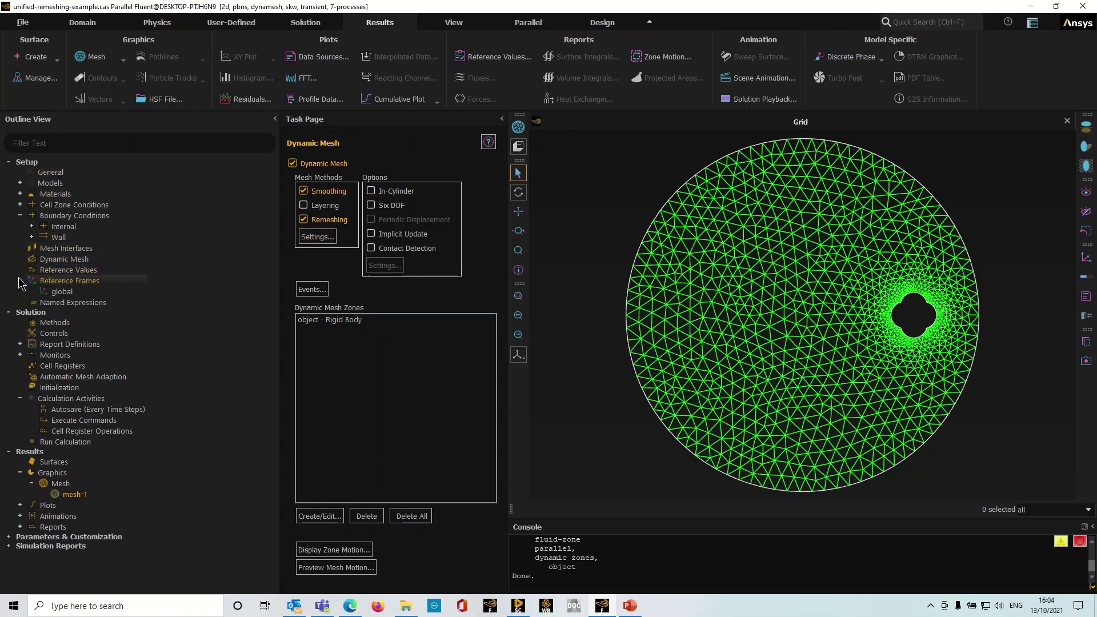
{"action": "right_click", "coordinate": [59, 285]}
{"action": "left_click", "coordinate": [84, 308]}
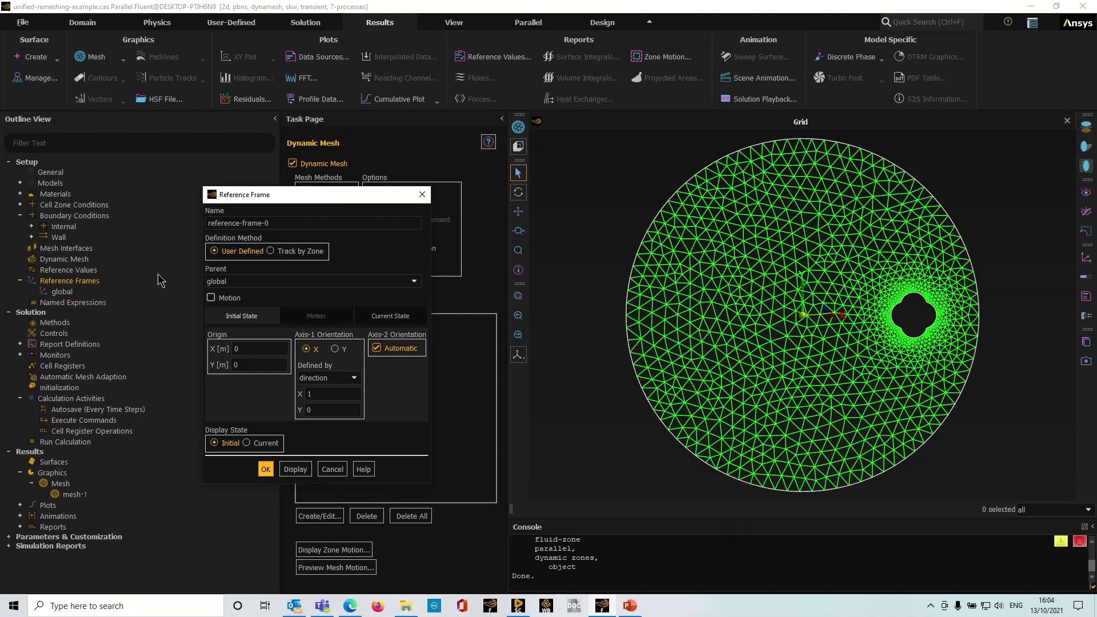
{"action": "left_click", "coordinate": [265, 224]}
{"action": "double_click", "coordinate": [280, 224]}
{"action": "left_click", "coordinate": [285, 221]}
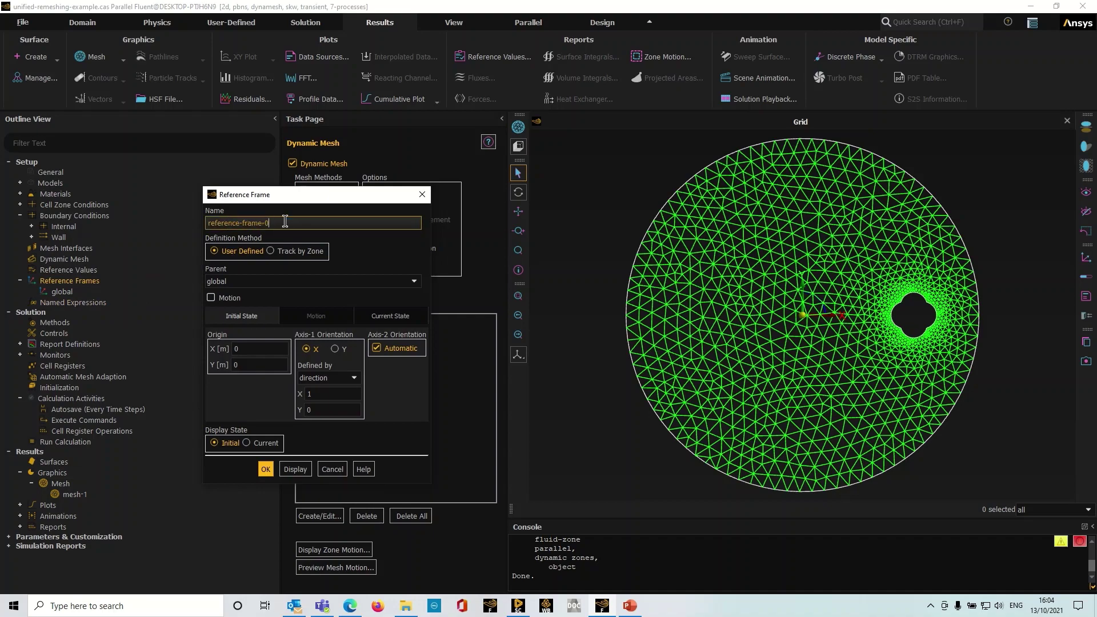
{"action": "left_click", "coordinate": [271, 252]}
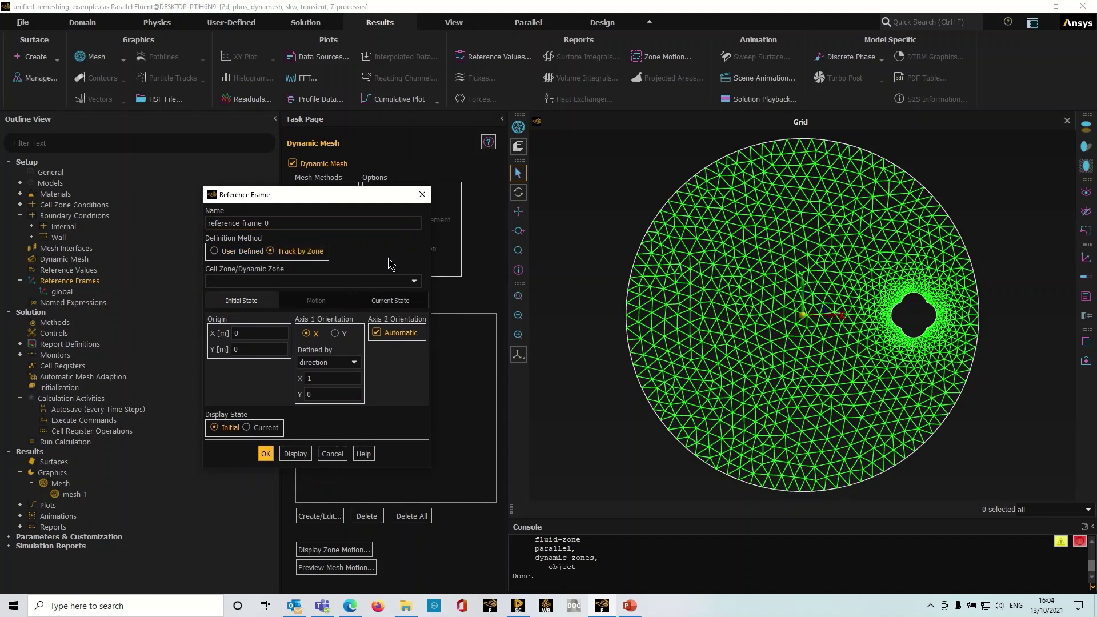
{"action": "left_click", "coordinate": [415, 282]}
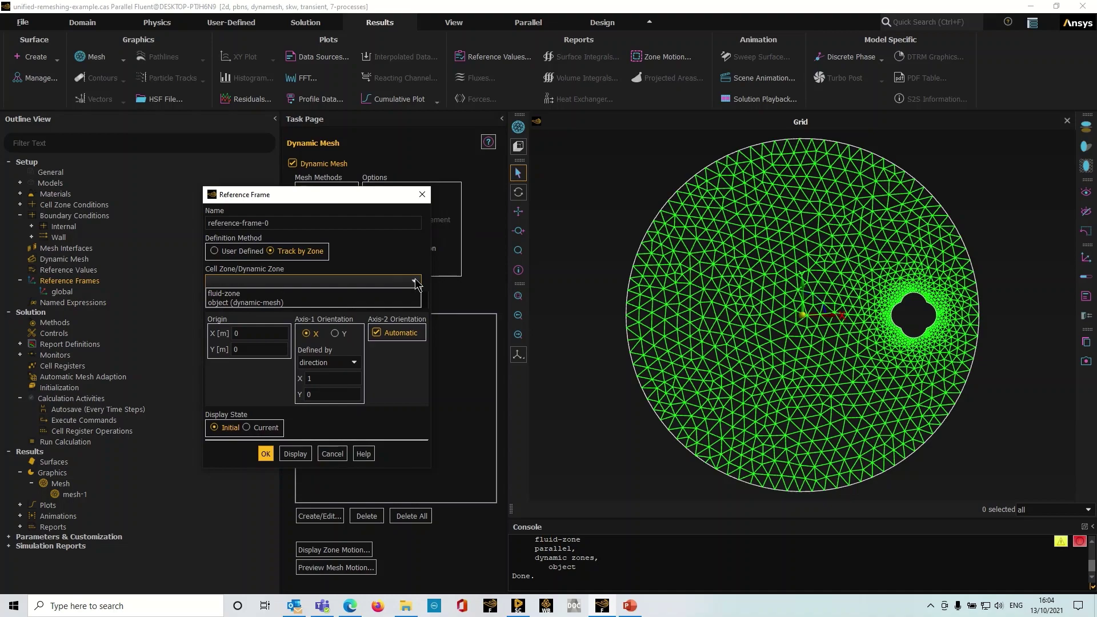
{"action": "left_click", "coordinate": [271, 302]}
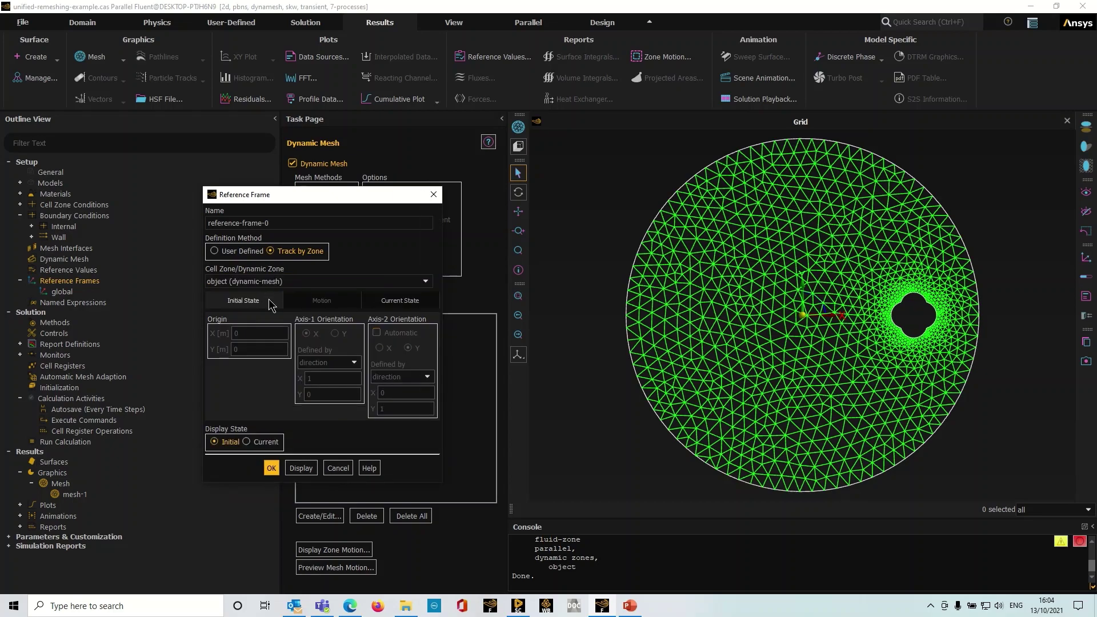
{"action": "left_click", "coordinate": [271, 469]}
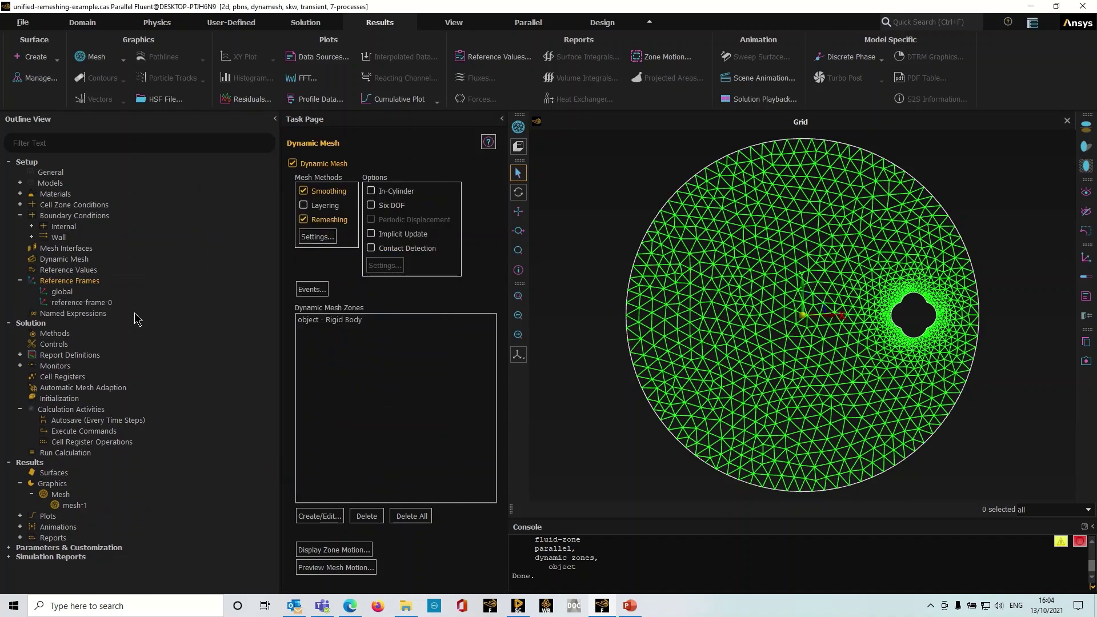
Create point surface point-4 on reference-frame-0 at x 0.4690536 m, y -0.1305688 m
{"action": "left_click", "coordinate": [98, 302]}
{"action": "left_click", "coordinate": [84, 27]}
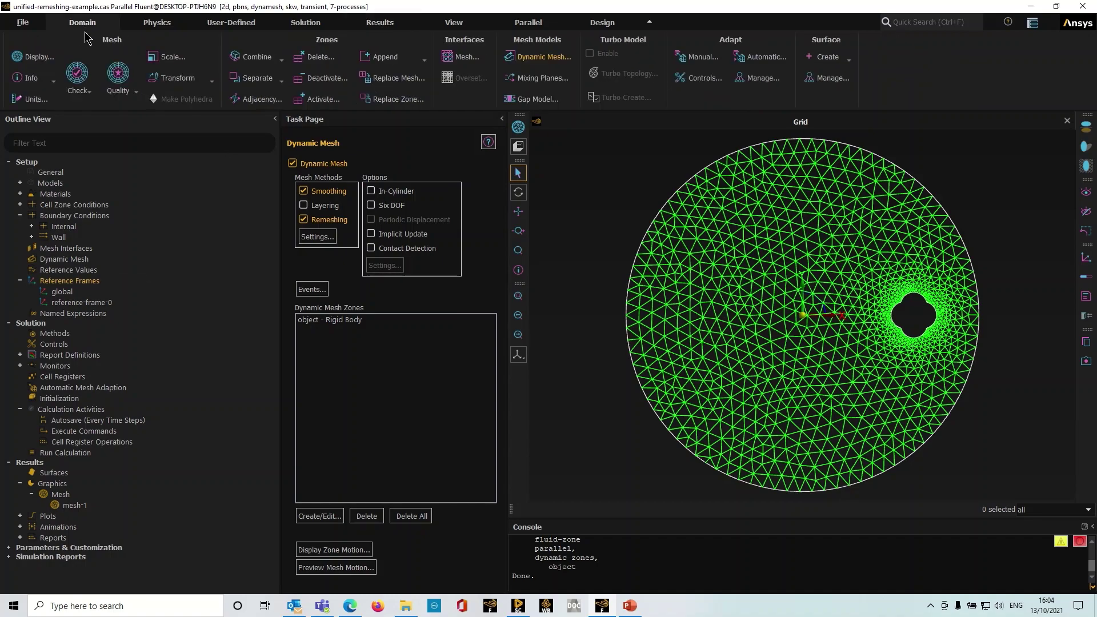
{"action": "left_click", "coordinate": [835, 62]}
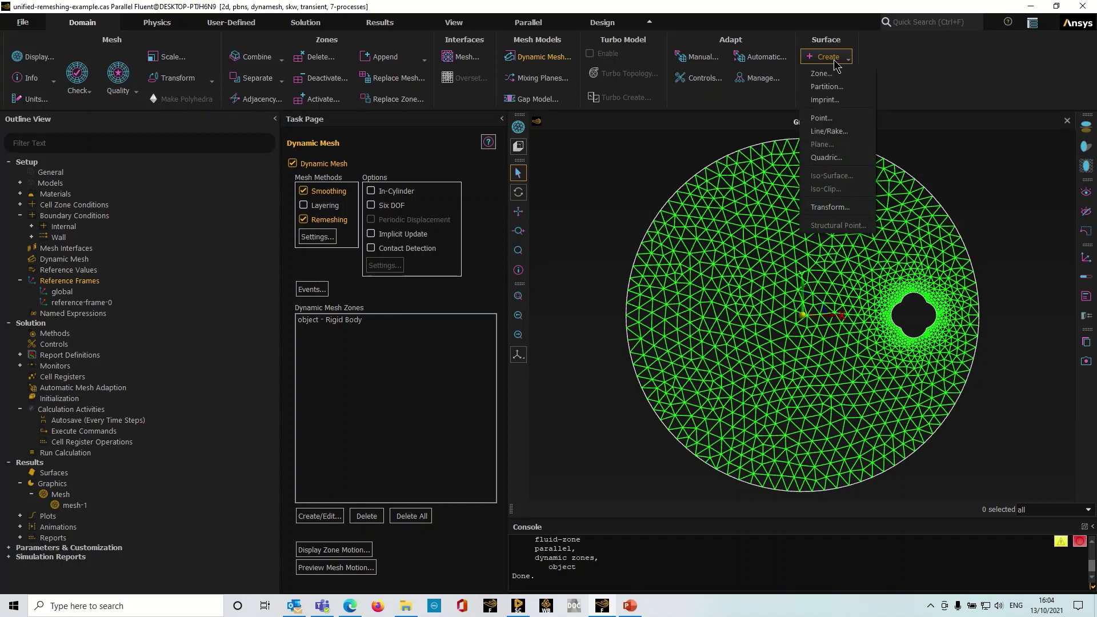
{"action": "left_click", "coordinate": [835, 117]}
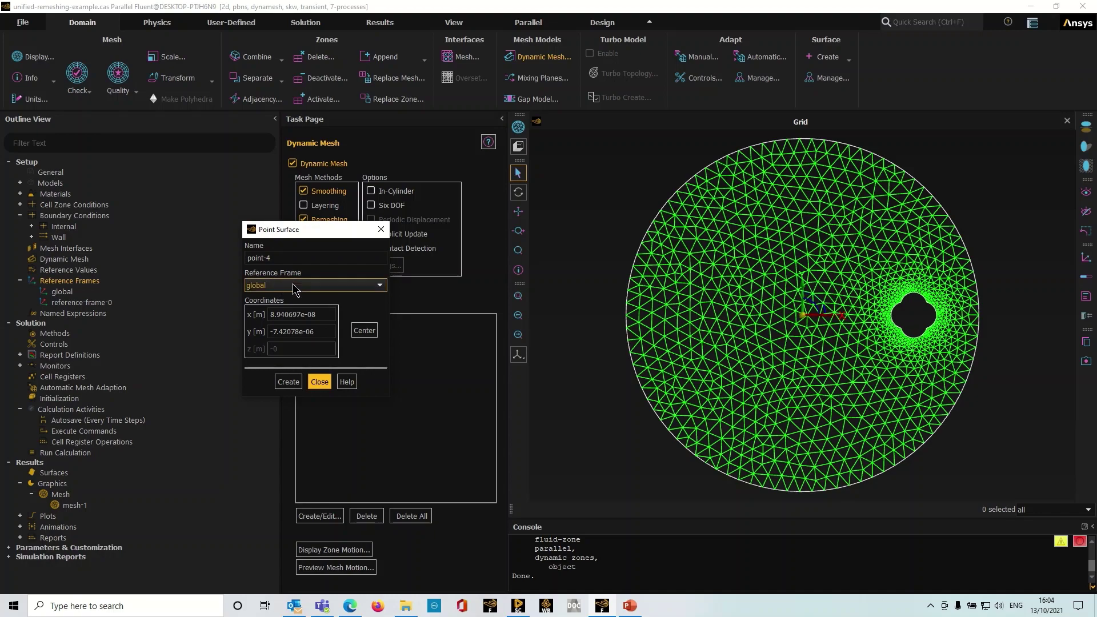
{"action": "left_click", "coordinate": [379, 286]}
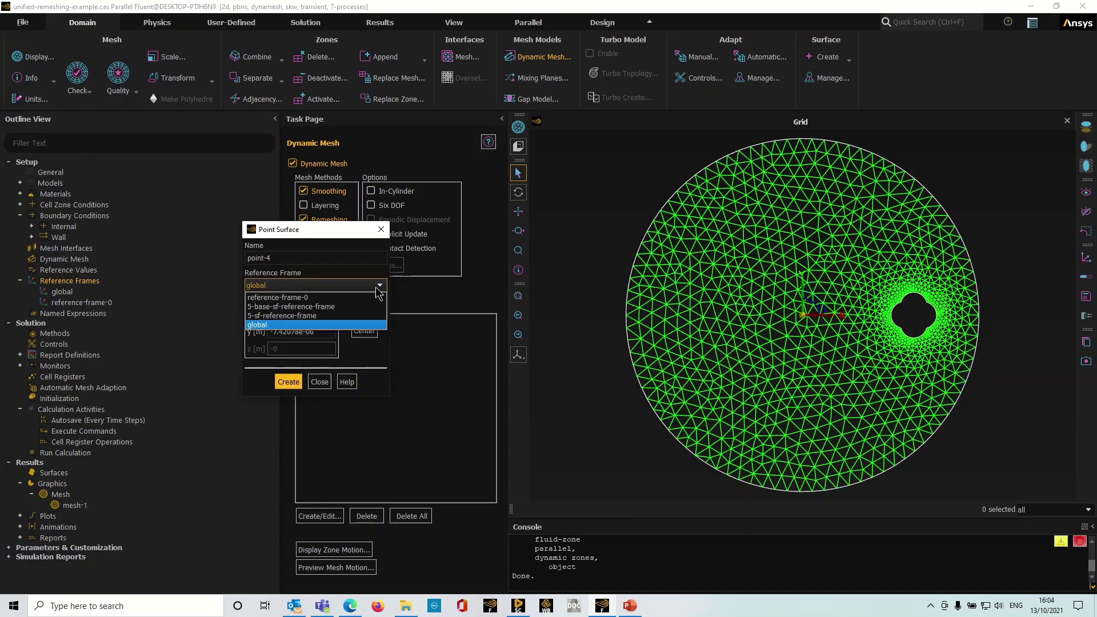
{"action": "left_click", "coordinate": [295, 298]}
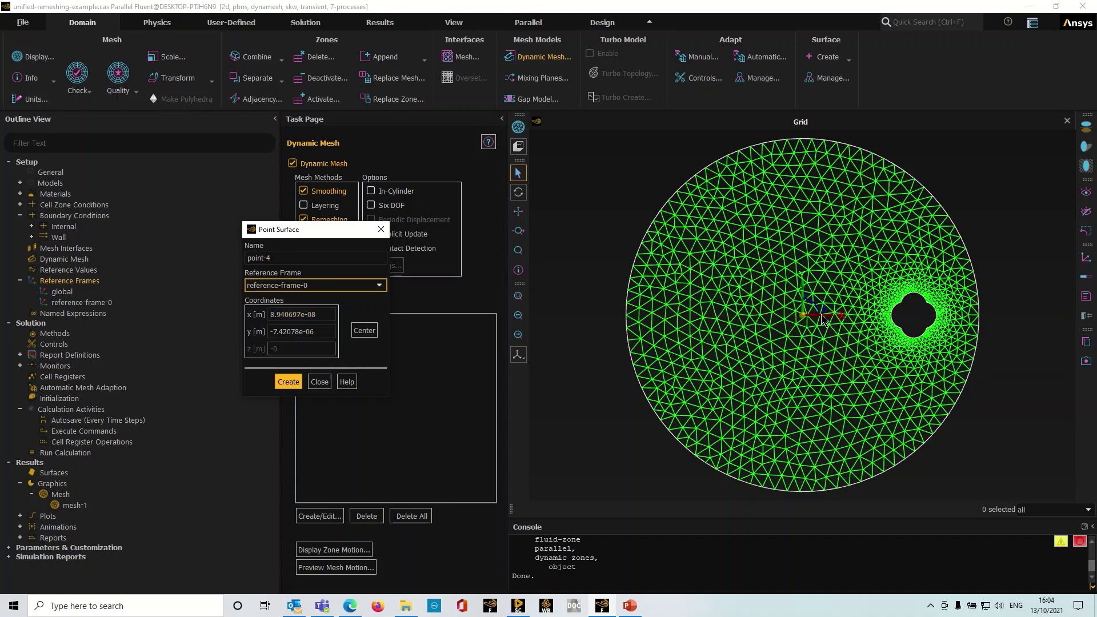
{"action": "mouse_move", "coordinate": [818, 323]}
{"action": "left_mouse_down"}
{"action": "mouse_move", "coordinate": [898, 318]}
{"action": "mouse_move", "coordinate": [883, 318]}
{"action": "mouse_move", "coordinate": [897, 345]}
{"action": "mouse_move", "coordinate": [928, 353]}
{"action": "left_mouse_up"}
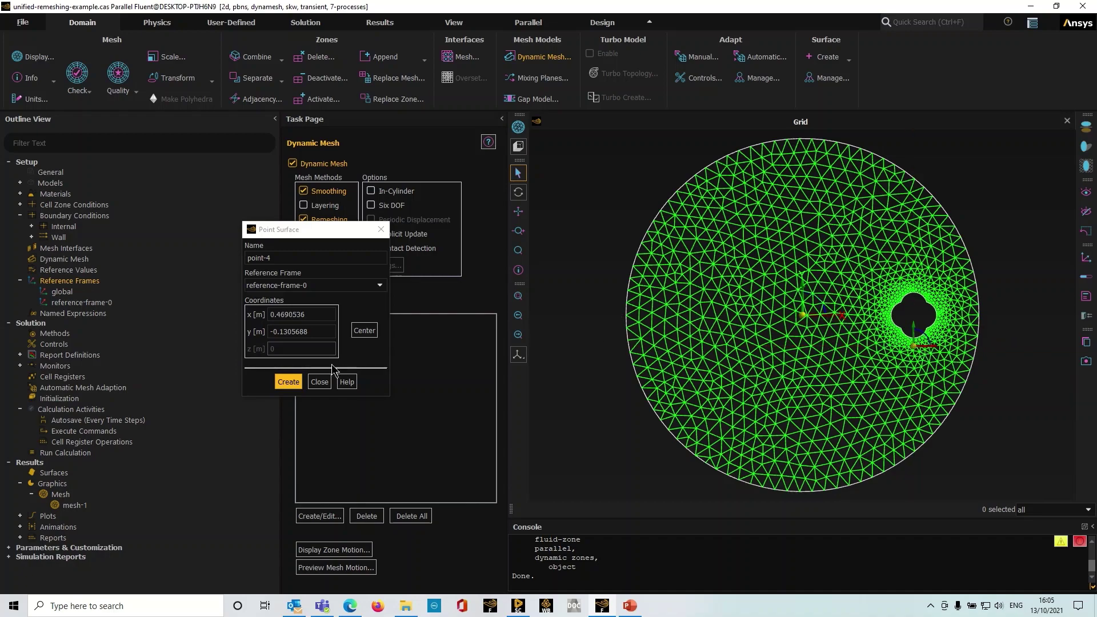
{"action": "left_click", "coordinate": [292, 382]}
{"action": "left_click", "coordinate": [319, 382]}
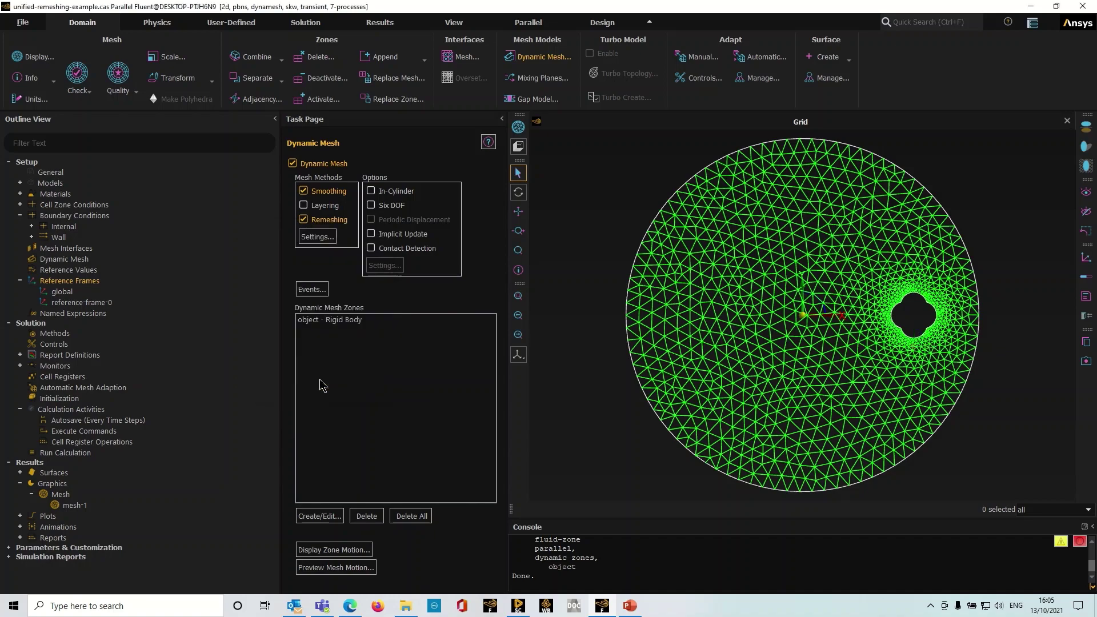
Start a new vertex-average surface report definition
{"action": "left_click", "coordinate": [323, 28]}
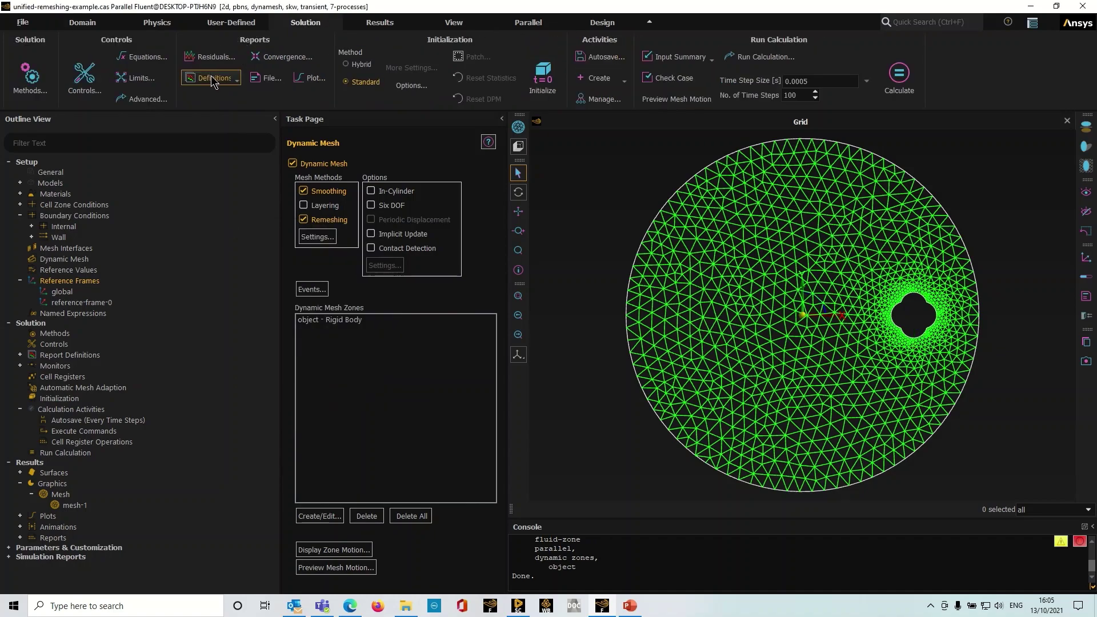
{"action": "left_click", "coordinate": [212, 80]}
{"action": "mouse_move", "coordinate": [207, 113]}
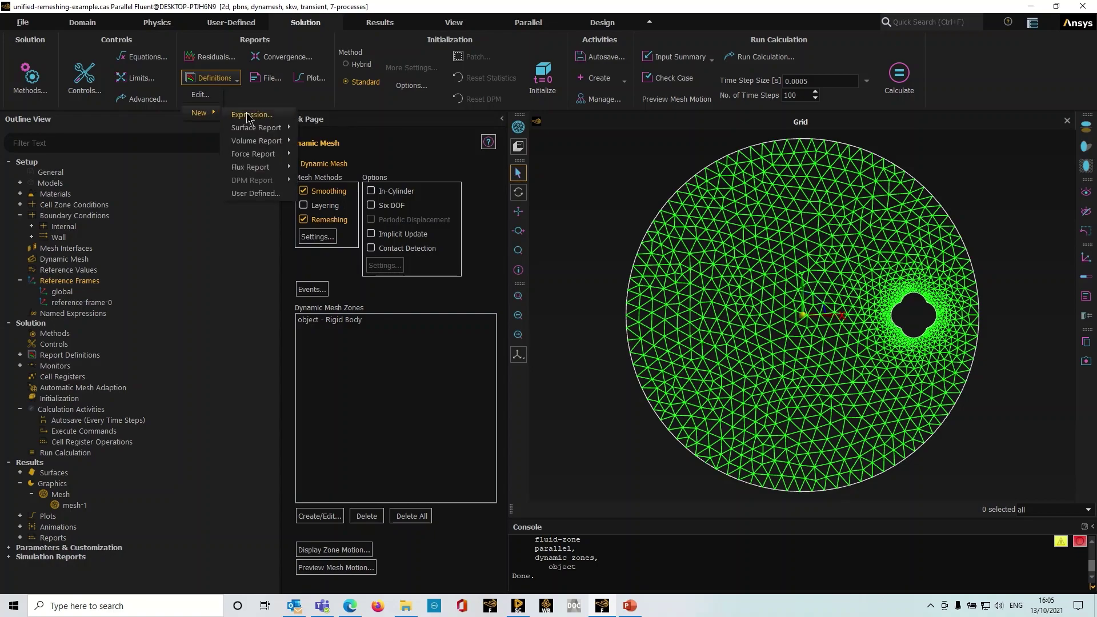
{"action": "mouse_move", "coordinate": [258, 130]}
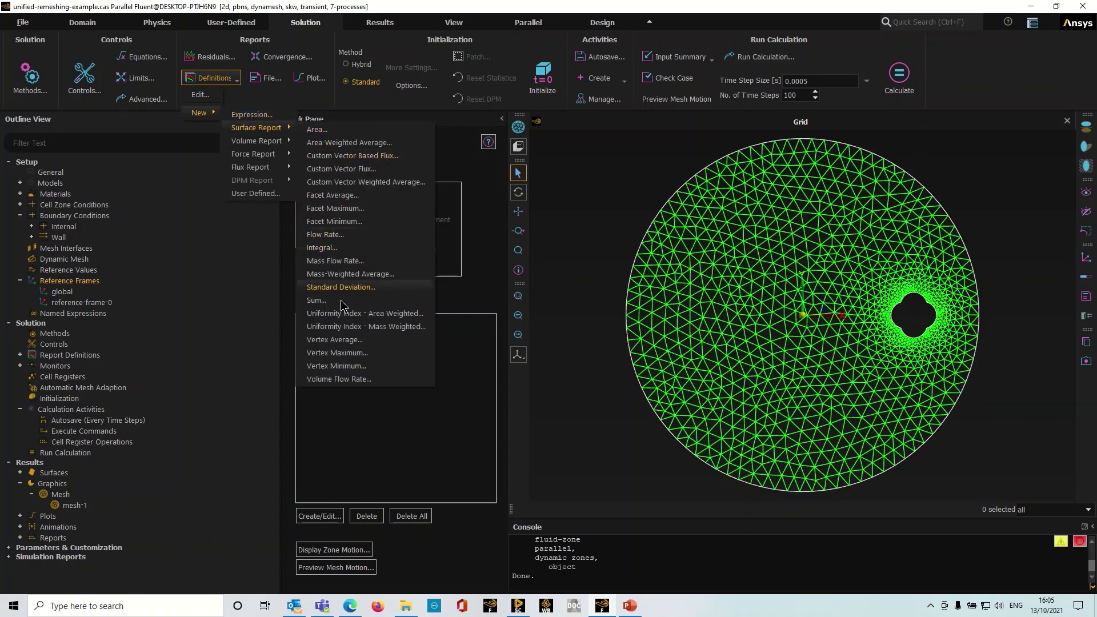
{"action": "left_click", "coordinate": [347, 340]}
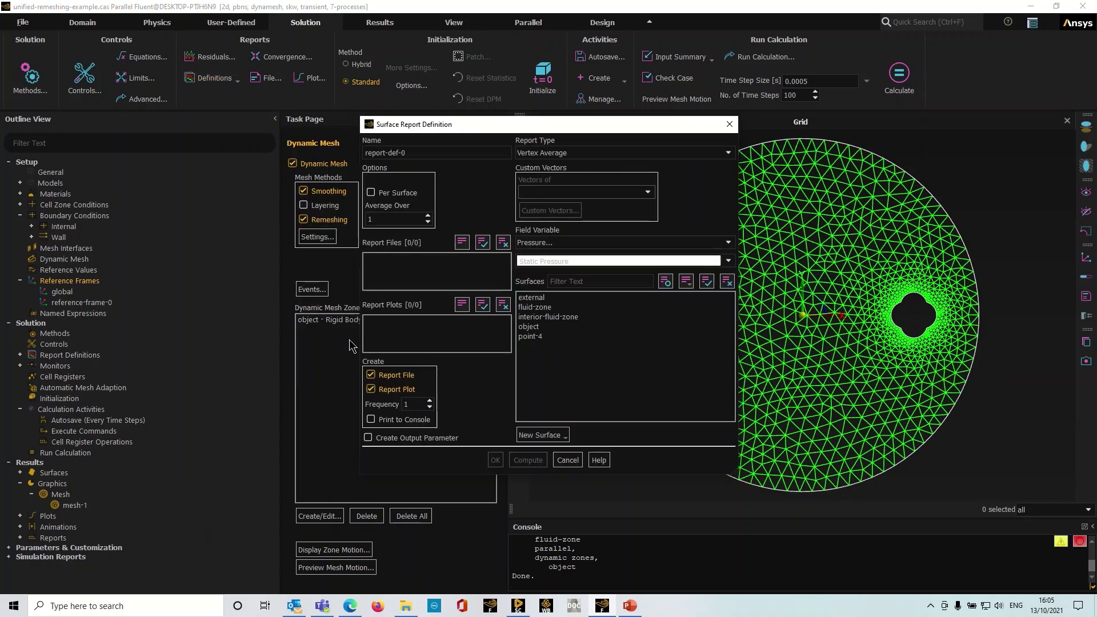
Report Turbulent Kinetic Energy (k) at point-4 as a plot only, with no report file
{"action": "left_click", "coordinate": [720, 243]}
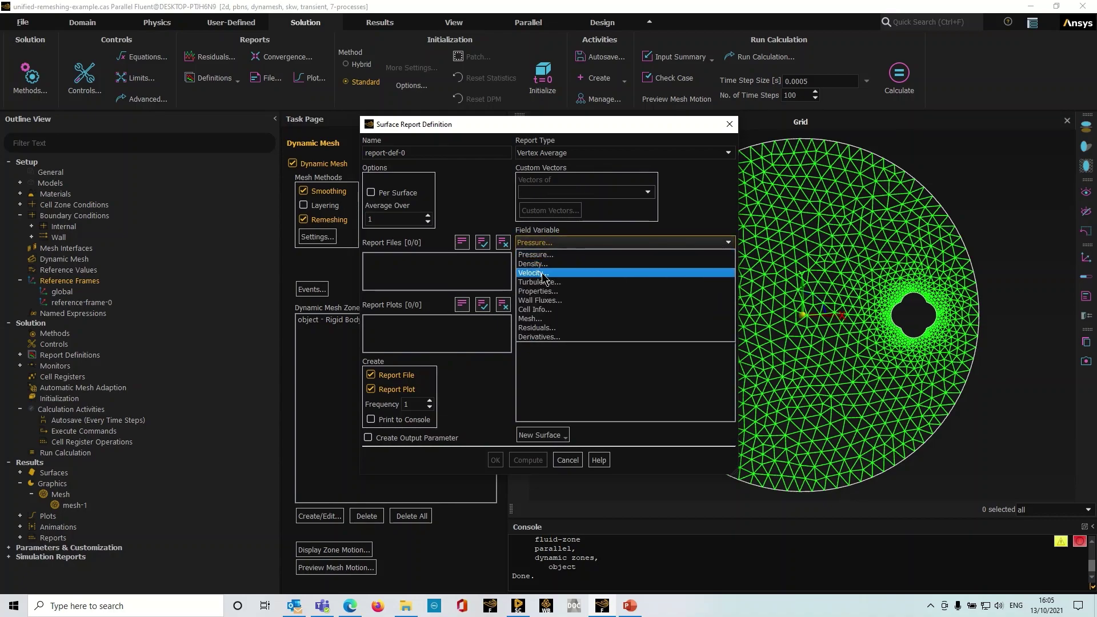
{"action": "left_click", "coordinate": [546, 282]}
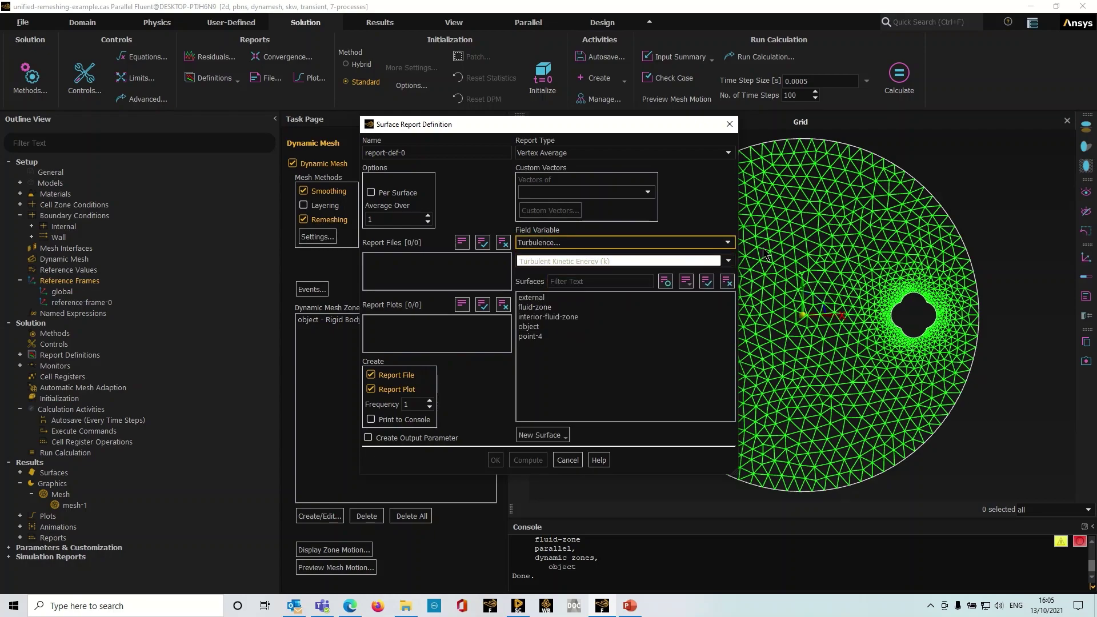
{"action": "left_click", "coordinate": [728, 260]}
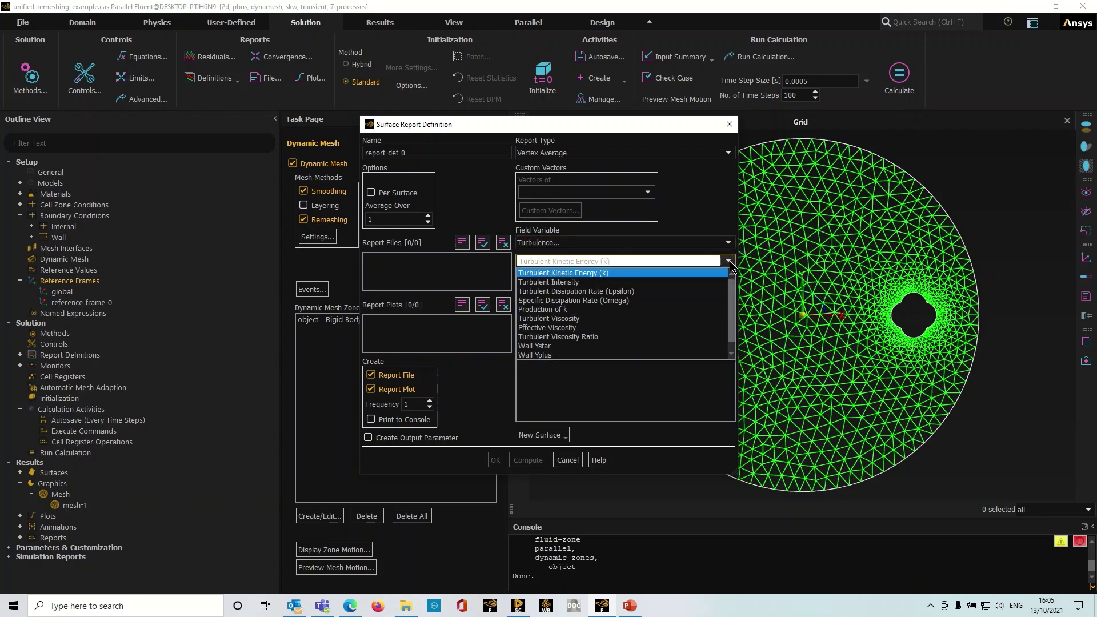
{"action": "left_click", "coordinate": [613, 271]}
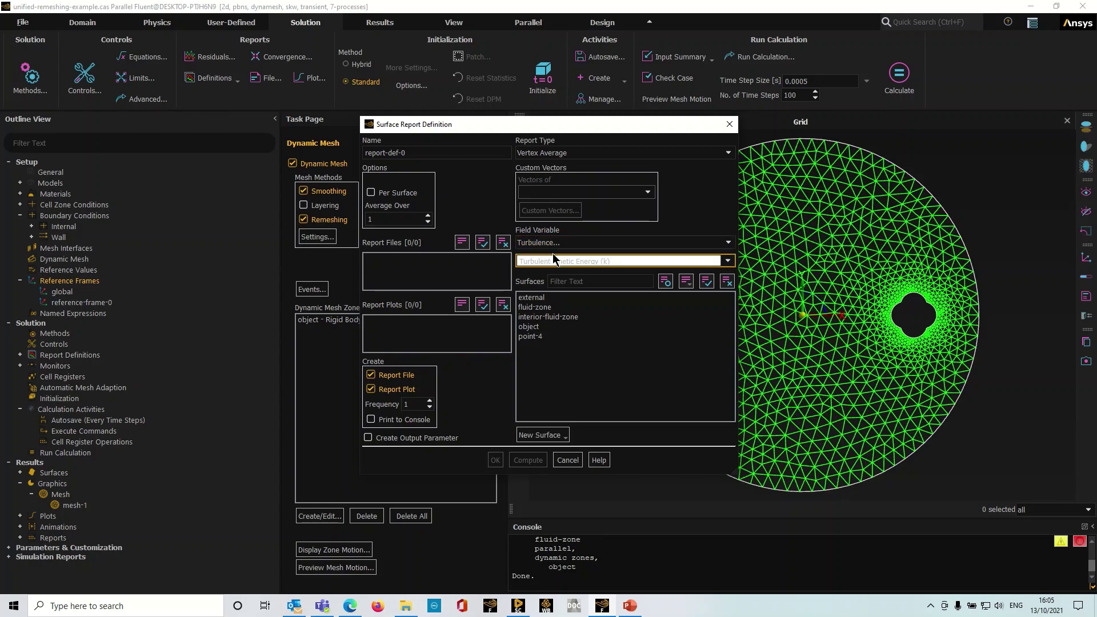
{"action": "left_click", "coordinate": [540, 336]}
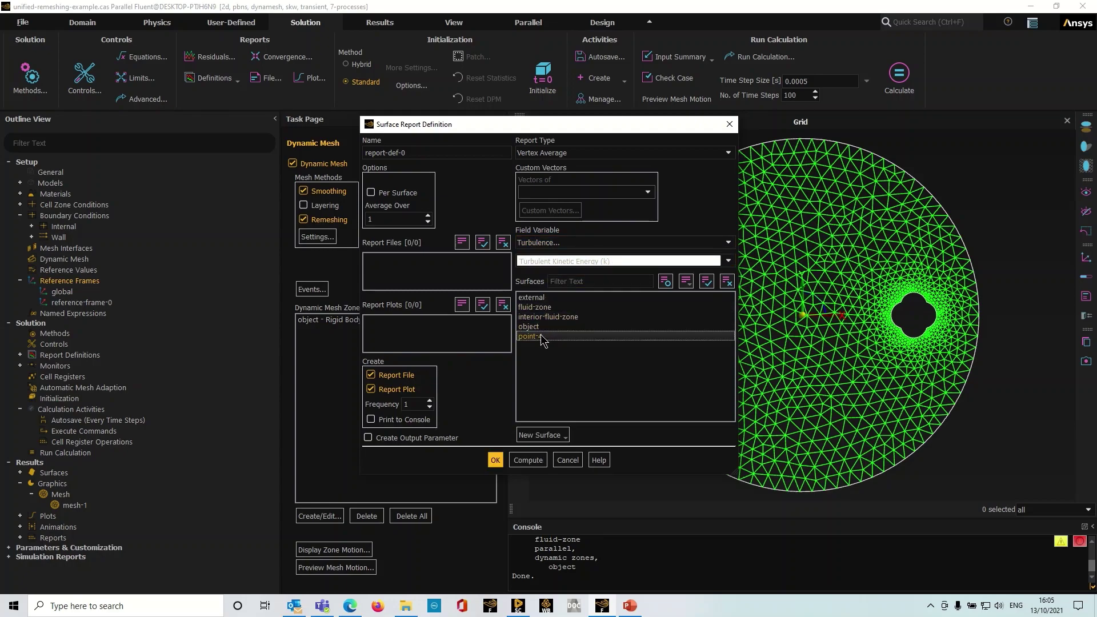
{"action": "left_click", "coordinate": [399, 377]}
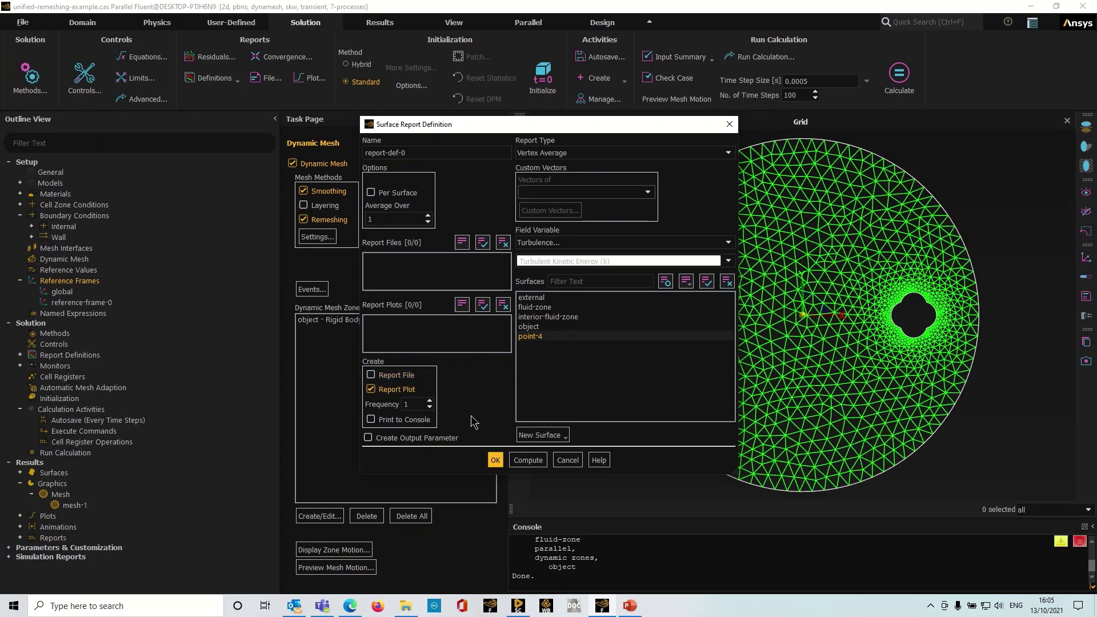
{"action": "left_click", "coordinate": [495, 460]}
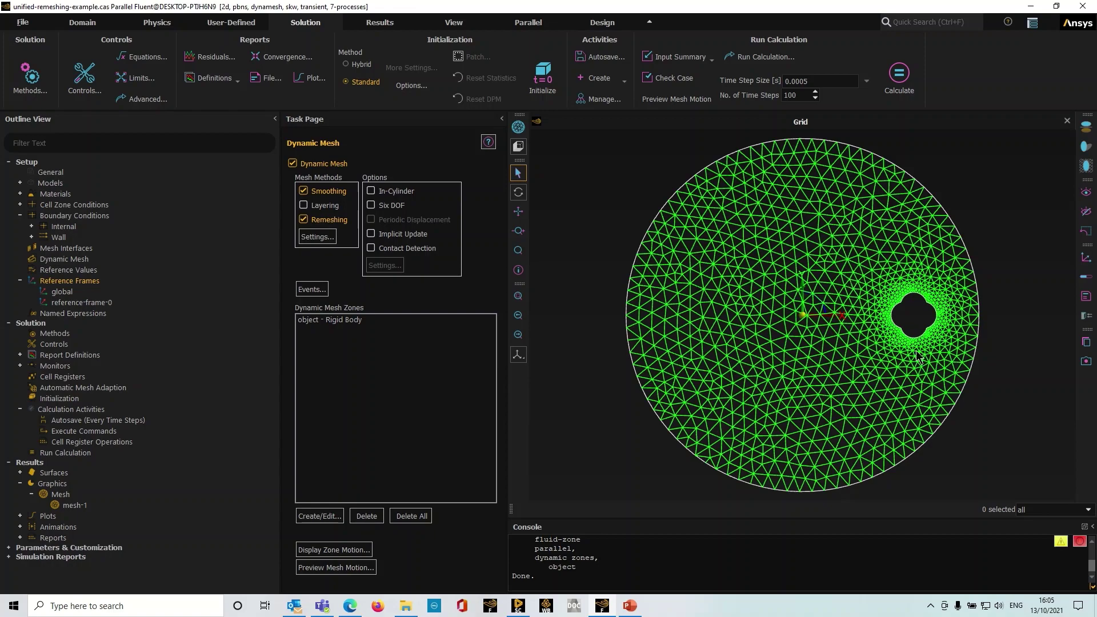
Add point-4 to the mesh-1 display surfaces and redisplay the mesh
{"action": "right_click", "coordinate": [75, 507]}
{"action": "left_click", "coordinate": [120, 370]}
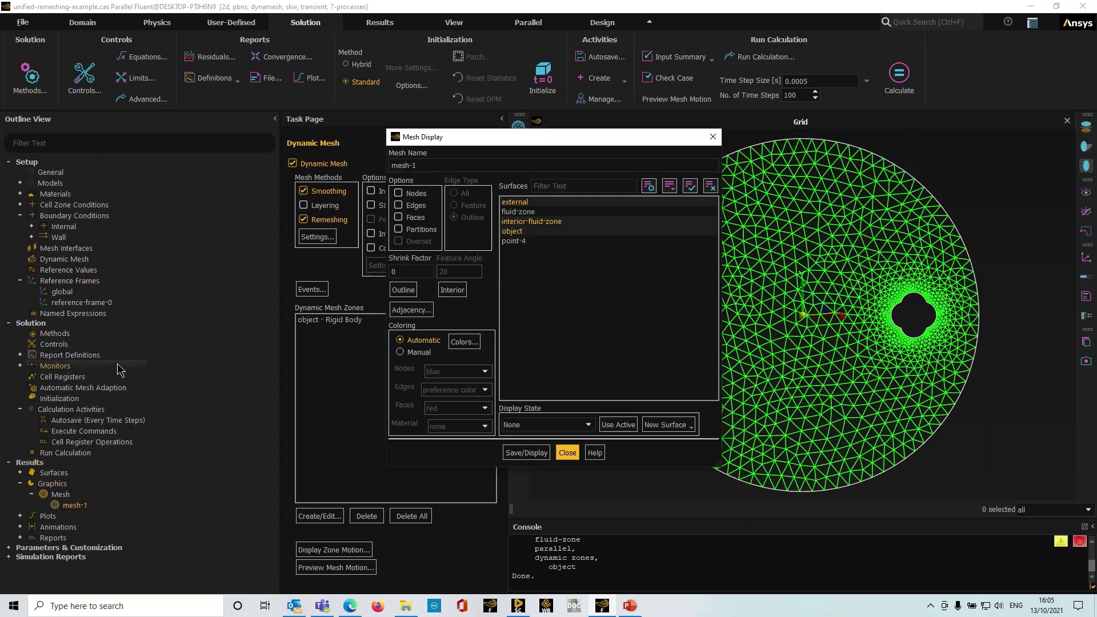
{"action": "left_click", "coordinate": [514, 241]}
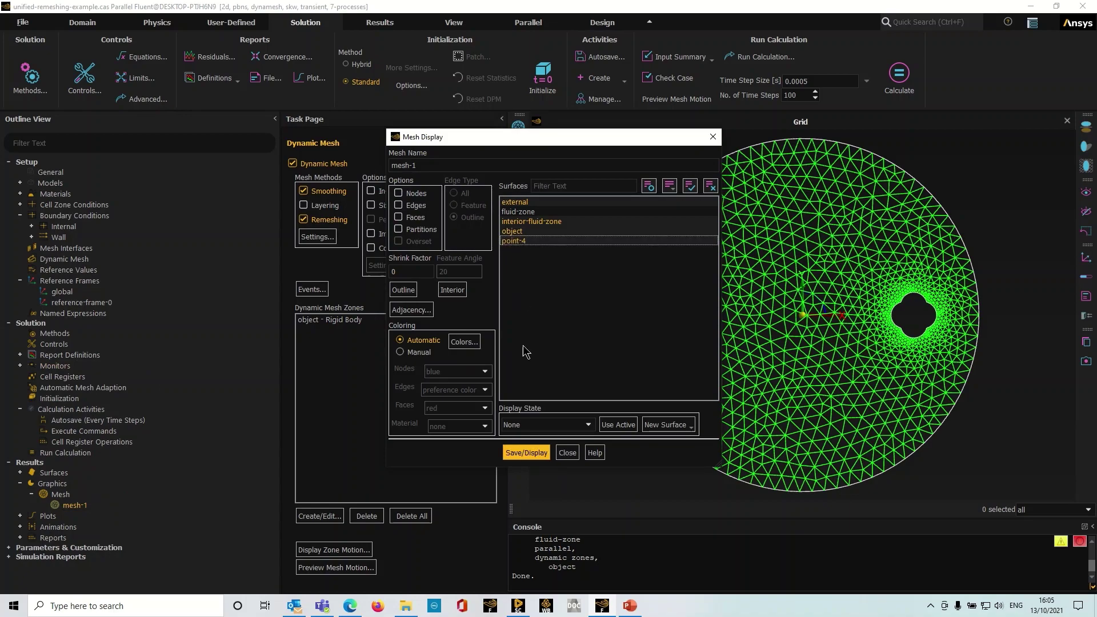
{"action": "left_click", "coordinate": [525, 453]}
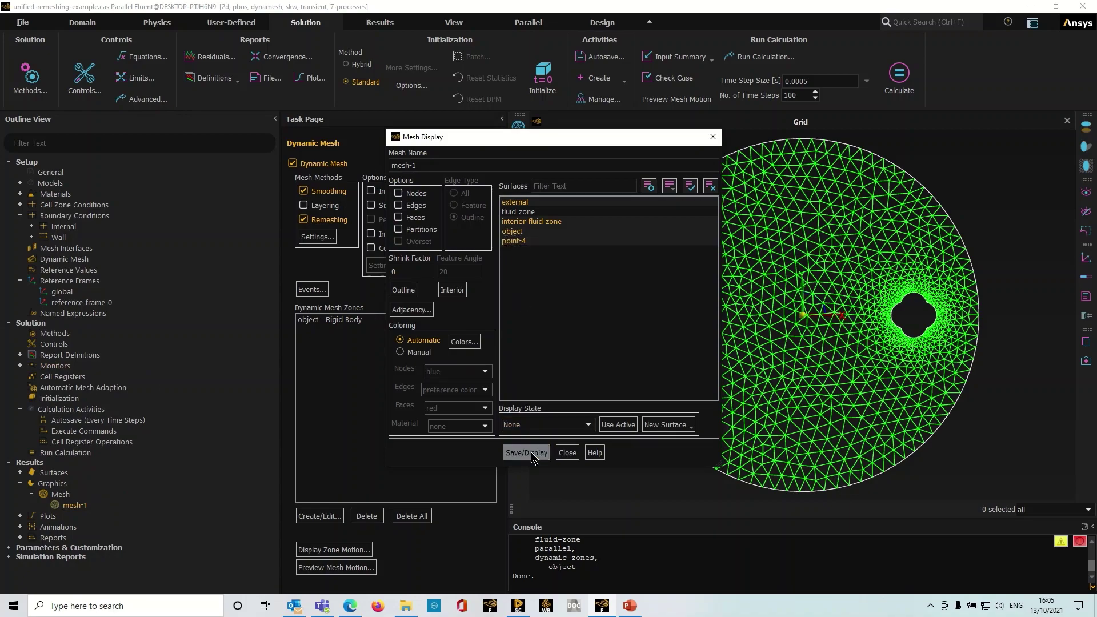
{"action": "left_click", "coordinate": [567, 453]}
{"action": "scroll", "coordinate": [965, 363], "scroll_direction": "up", "scroll_amount": 2}
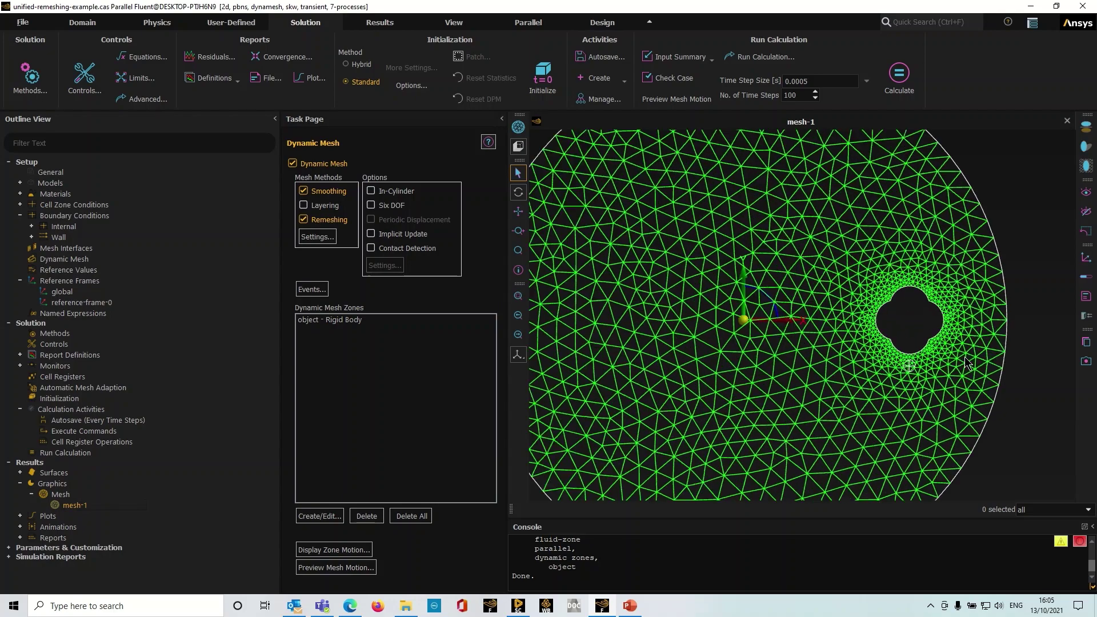
{"action": "scroll", "coordinate": [811, 248], "scroll_direction": "down", "scroll_amount": 2}
{"action": "scroll", "coordinate": [841, 282], "scroll_direction": "up", "scroll_amount": 3}
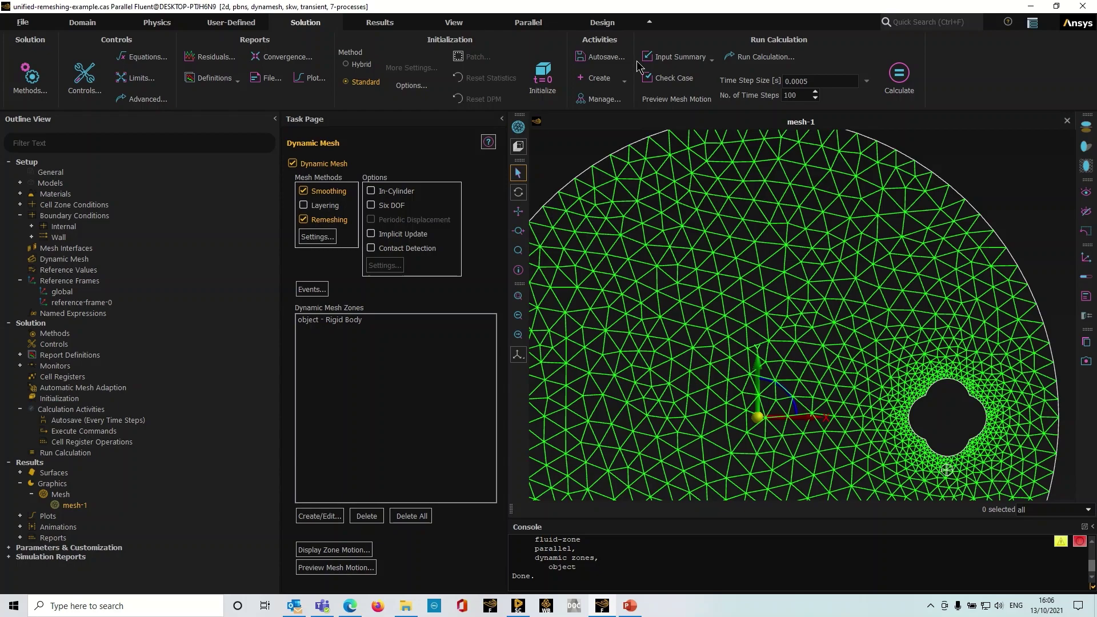
Initialize, then define animation-2 recording mesh-1 In Memory with the active view
{"action": "left_click", "coordinate": [550, 78]}
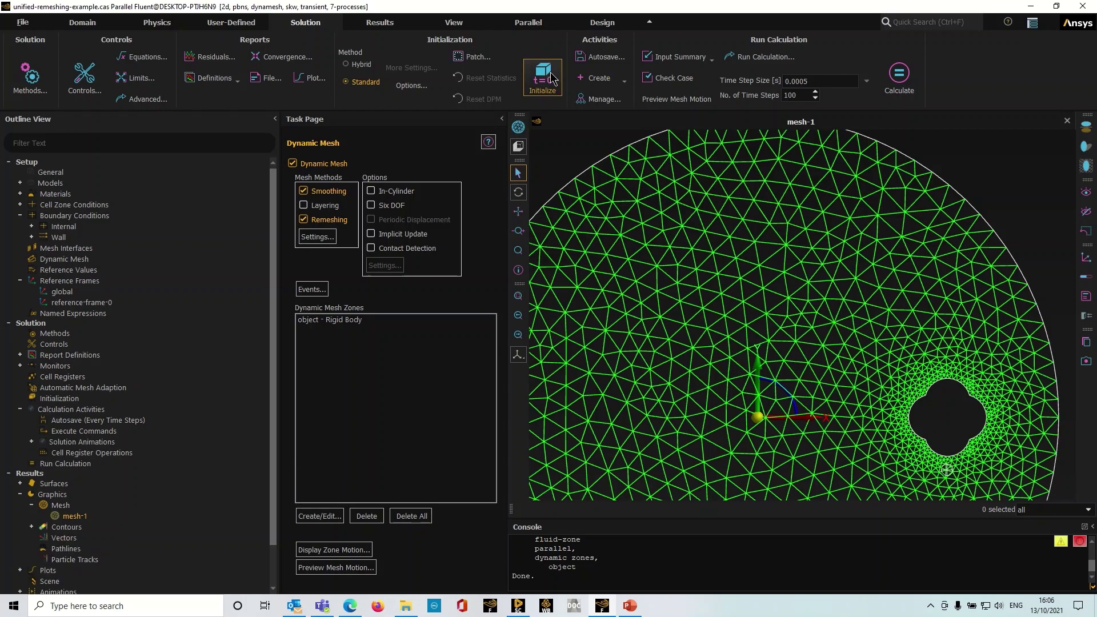
{"action": "left_click", "coordinate": [598, 78]}
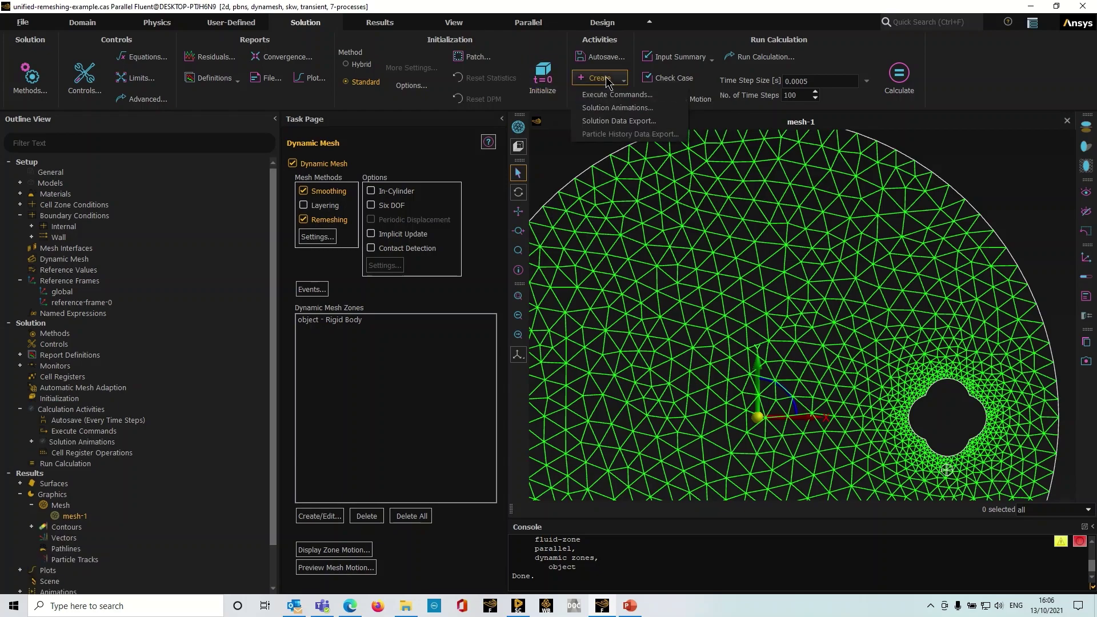
{"action": "left_click", "coordinate": [617, 108]}
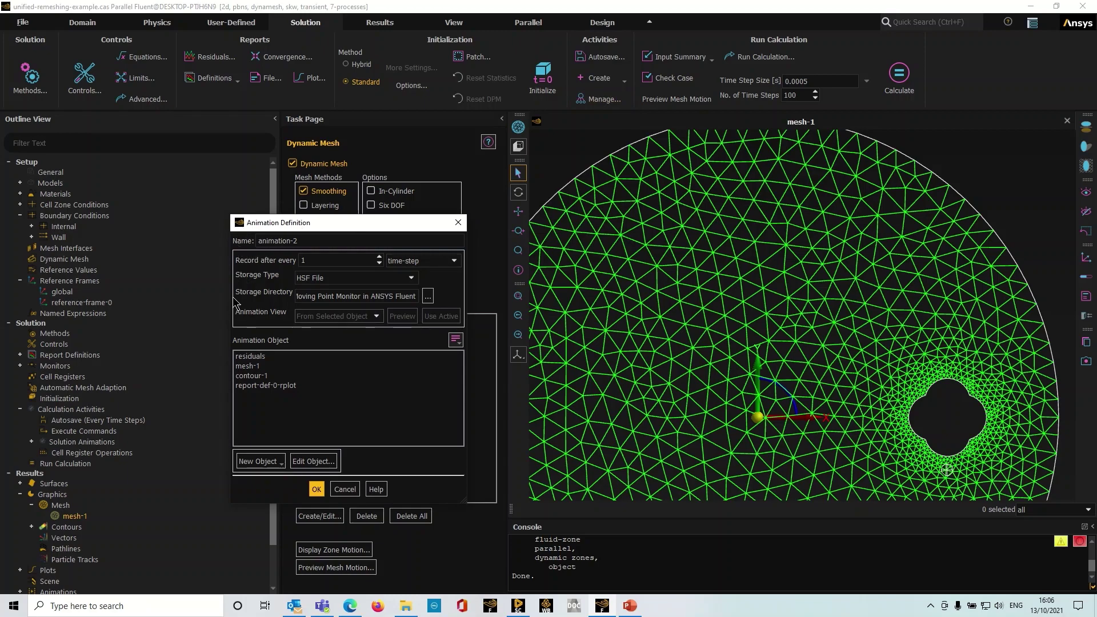
{"action": "left_click", "coordinate": [249, 366]}
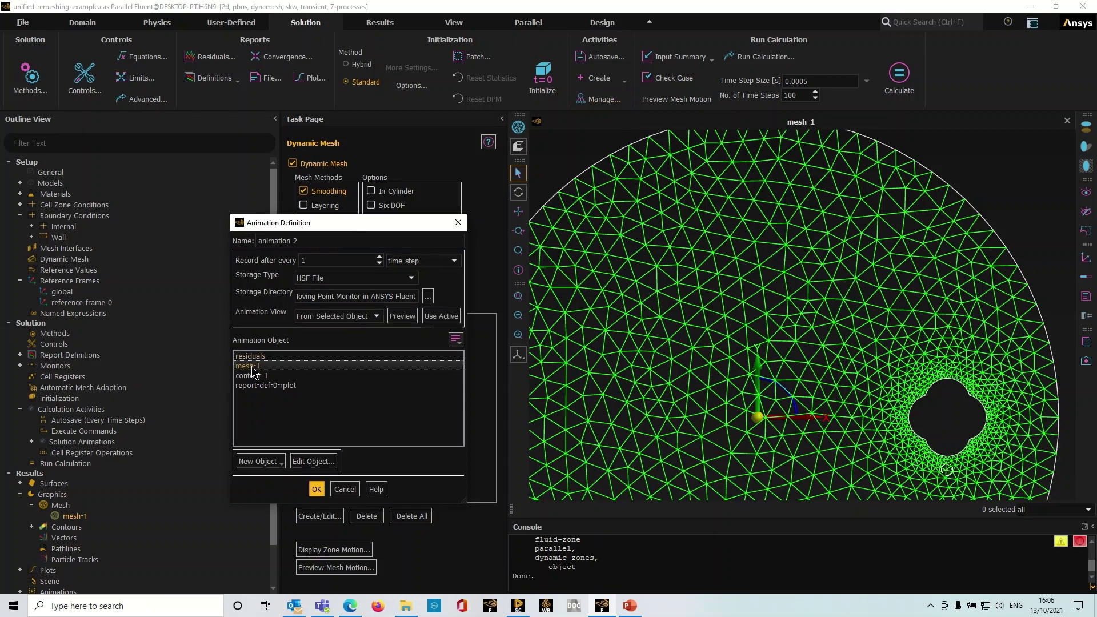
{"action": "left_click", "coordinate": [322, 279]}
{"action": "left_click", "coordinate": [327, 297]}
{"action": "left_click", "coordinate": [442, 318]}
{"action": "left_click", "coordinate": [409, 320]}
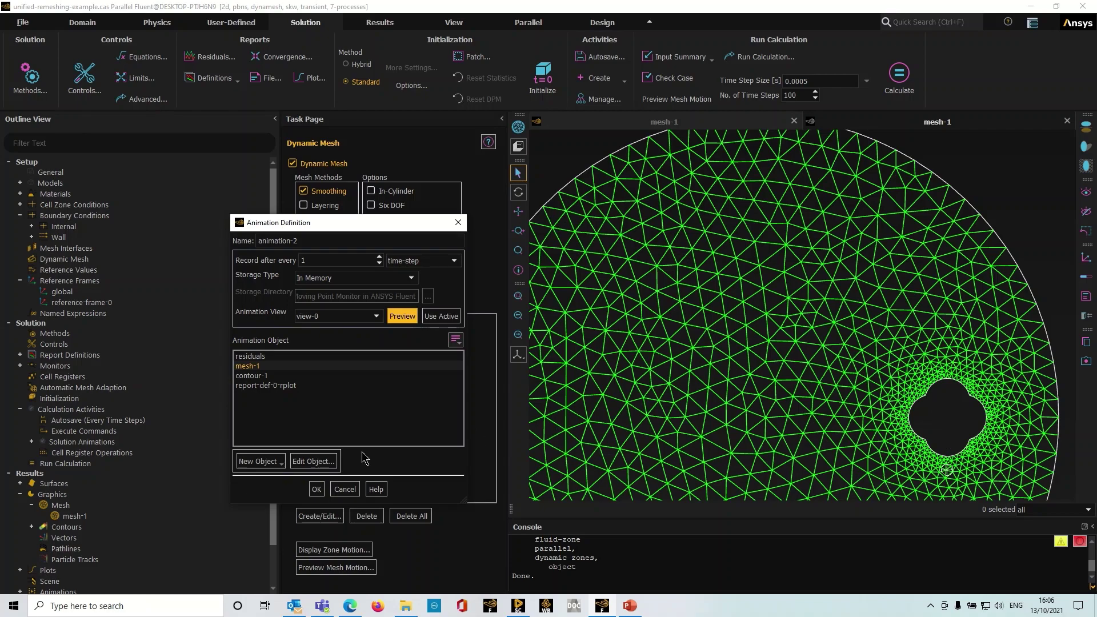
{"action": "left_click", "coordinate": [316, 489]}
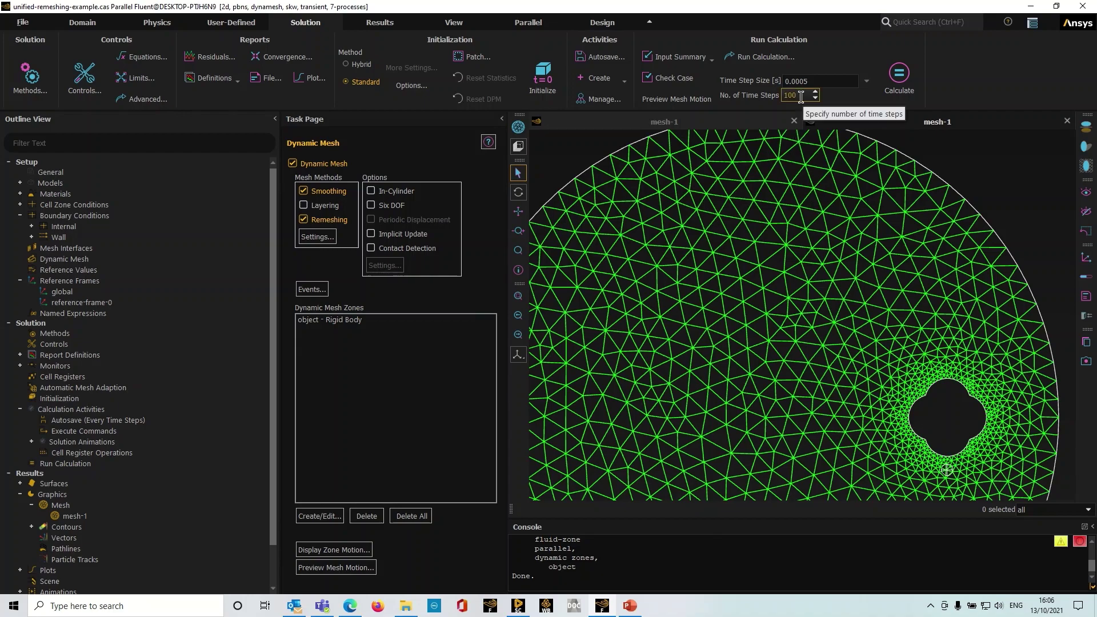
Calculate 75 time steps while watching the TKE report plot and the moving mesh
{"action": "double_click", "coordinate": [801, 97]}
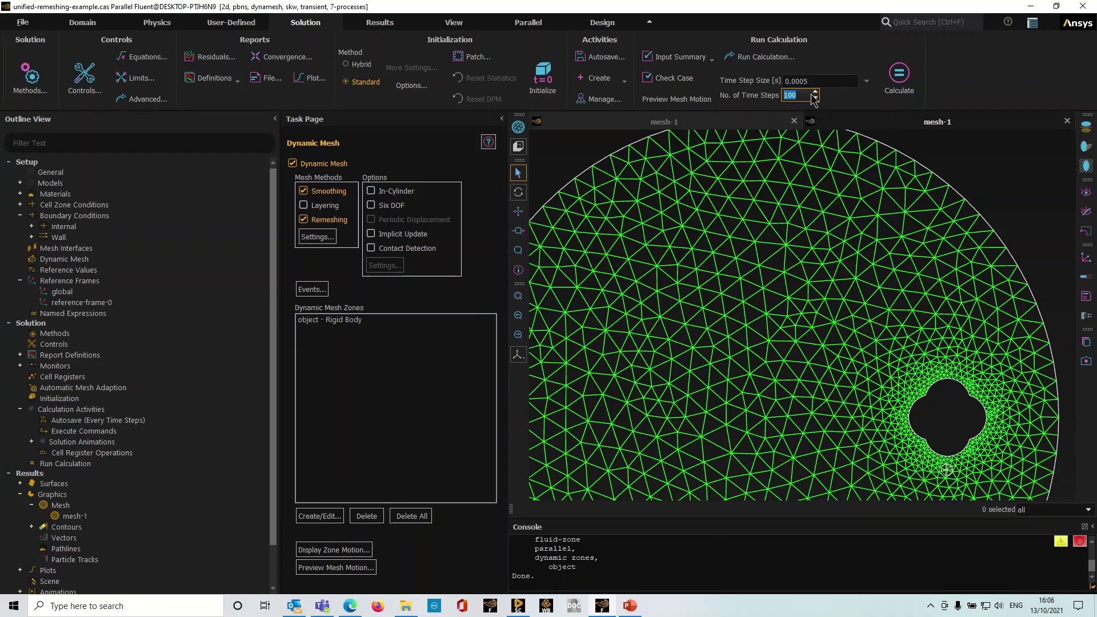
{"action": "type", "text": "75"}
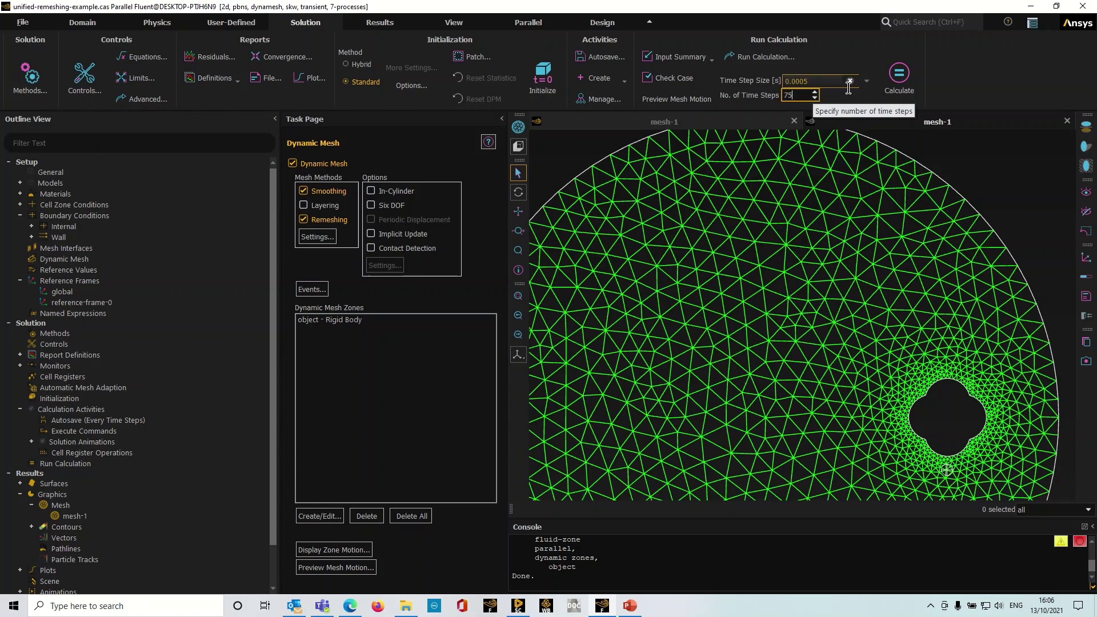
{"action": "left_click", "coordinate": [899, 77]}
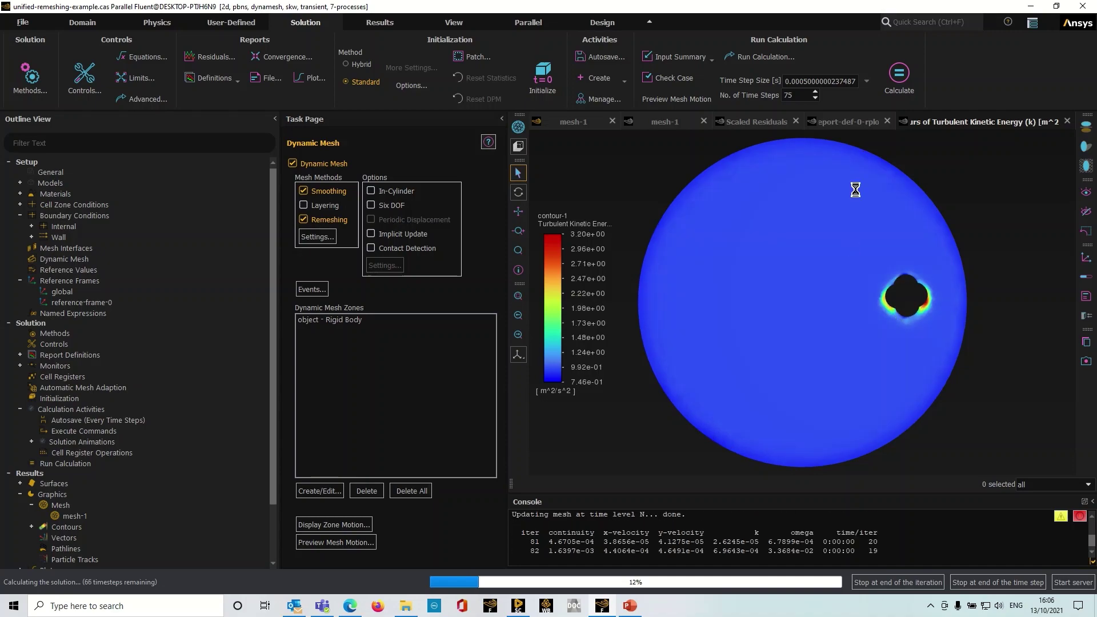
{"action": "left_click", "coordinate": [850, 122]}
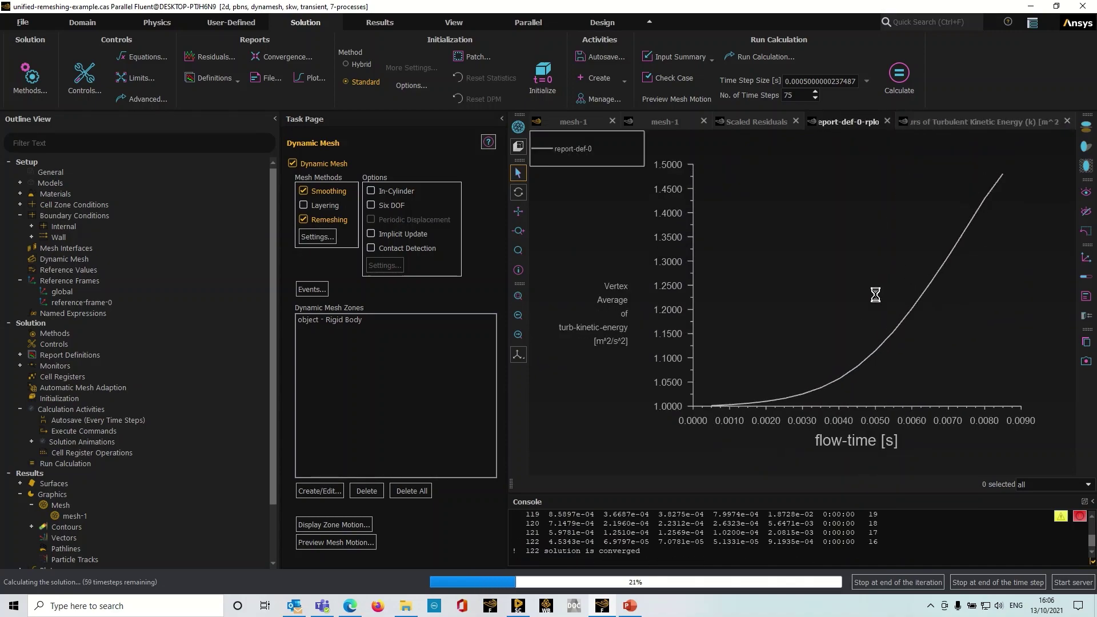
{"action": "left_click", "coordinate": [674, 122]}
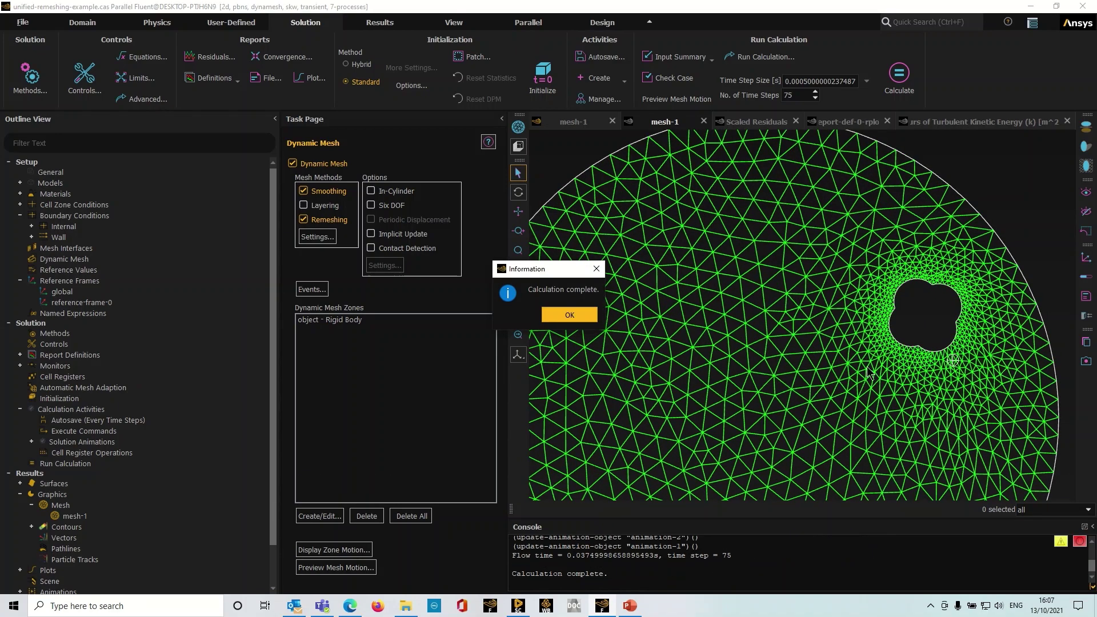
Dismiss the completion message and play back animation-1 (TKE contours) and animation-2 (moving mesh)
{"action": "left_click", "coordinate": [592, 319]}
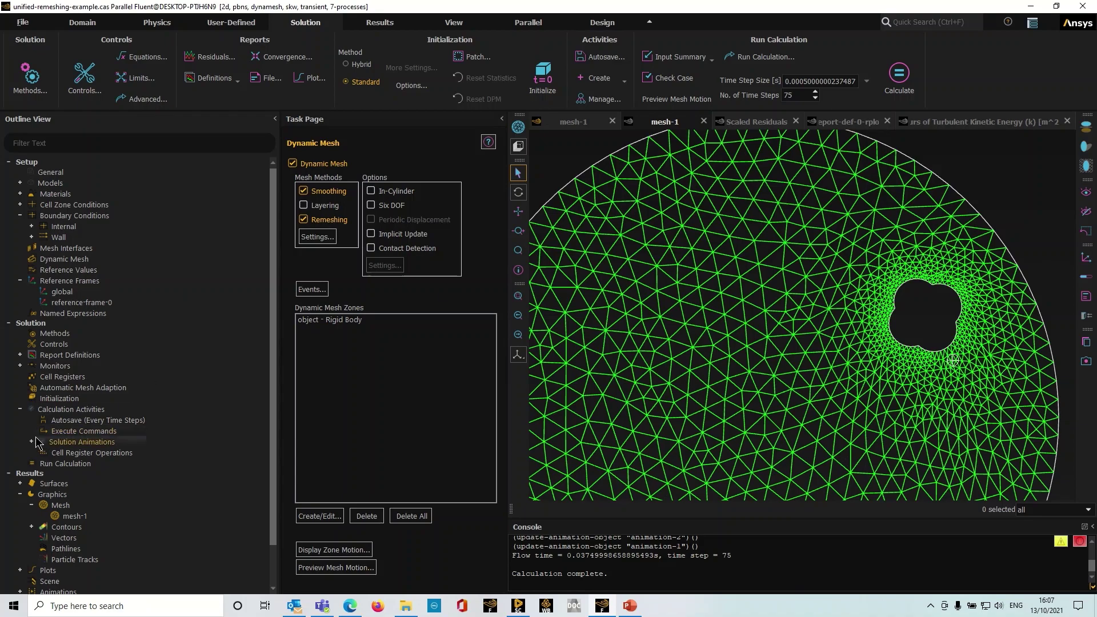
{"action": "left_click", "coordinate": [403, 22]}
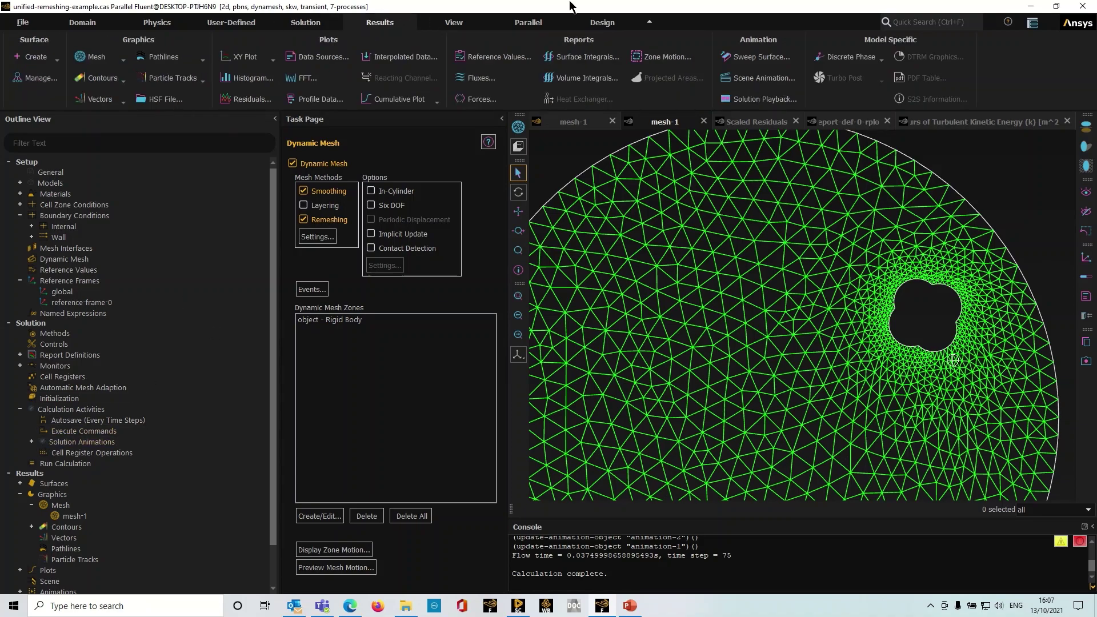
{"action": "left_click", "coordinate": [775, 100]}
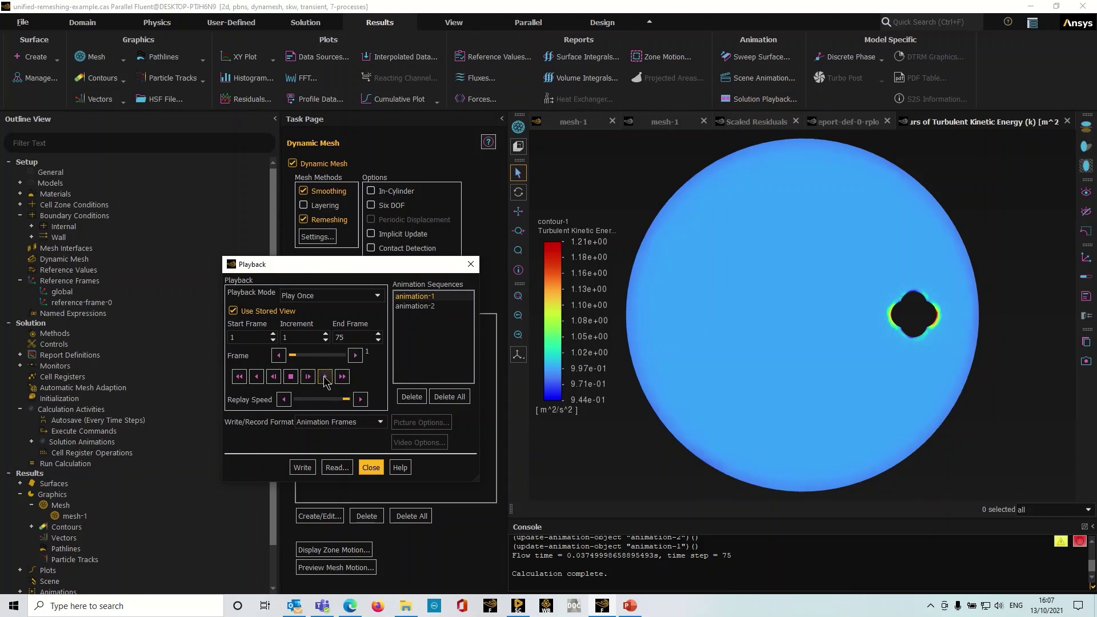
{"action": "left_click", "coordinate": [324, 377]}
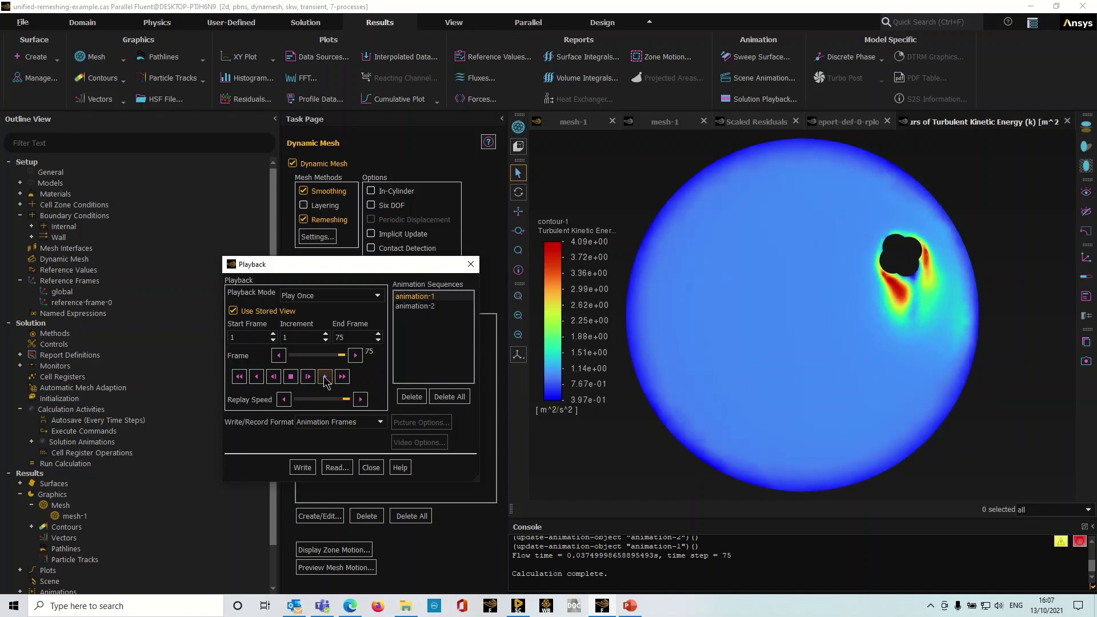
{"action": "left_click", "coordinate": [437, 307]}
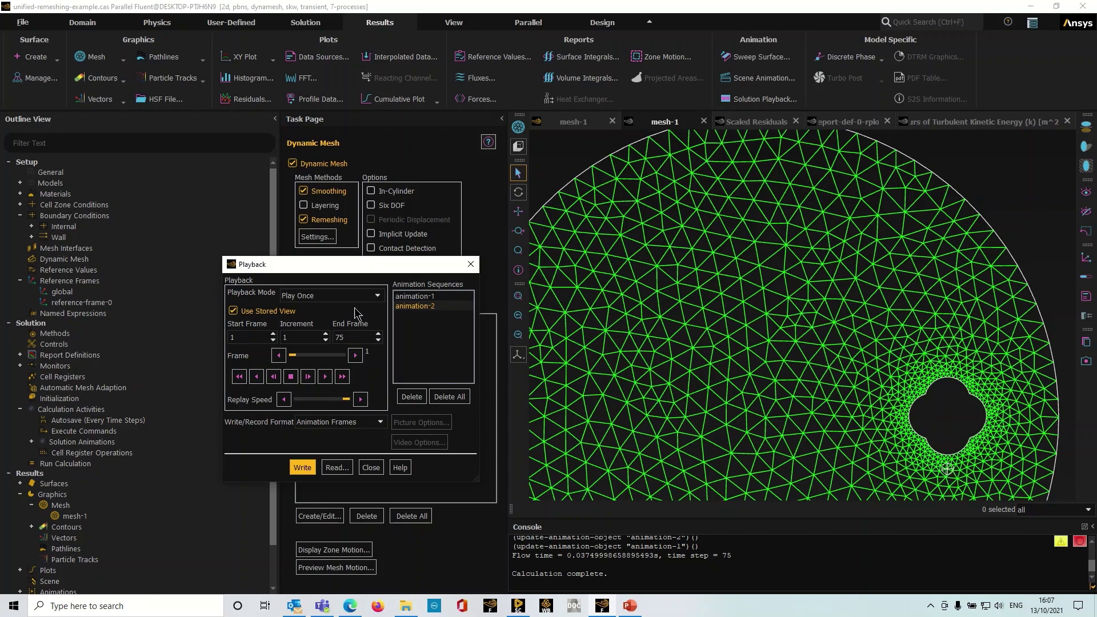
{"action": "left_click", "coordinate": [326, 376]}
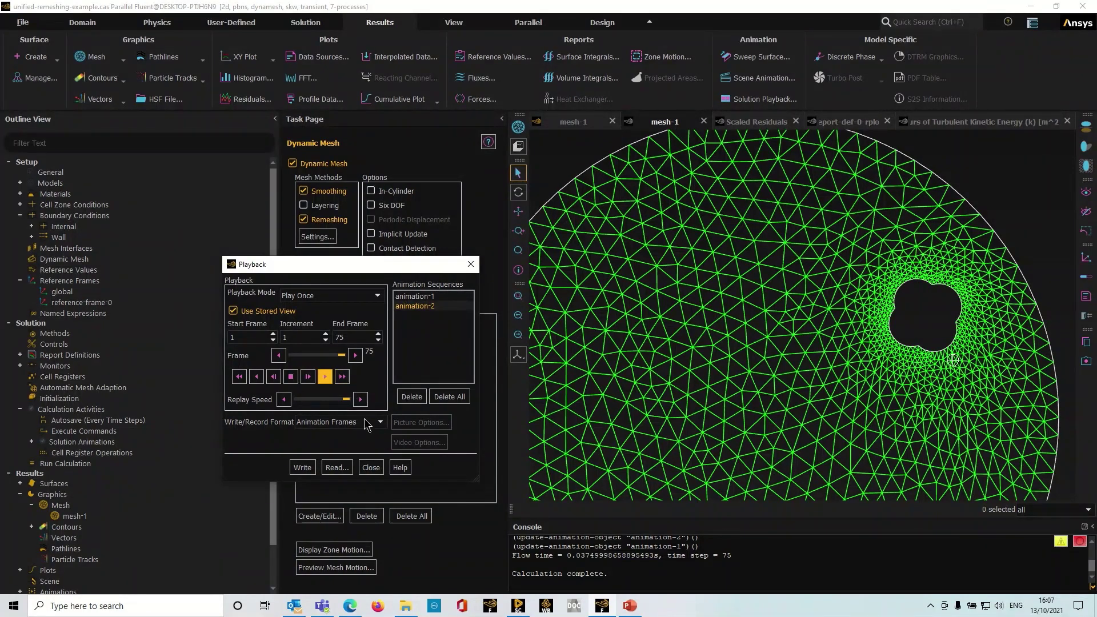
{"action": "left_click", "coordinate": [370, 467]}
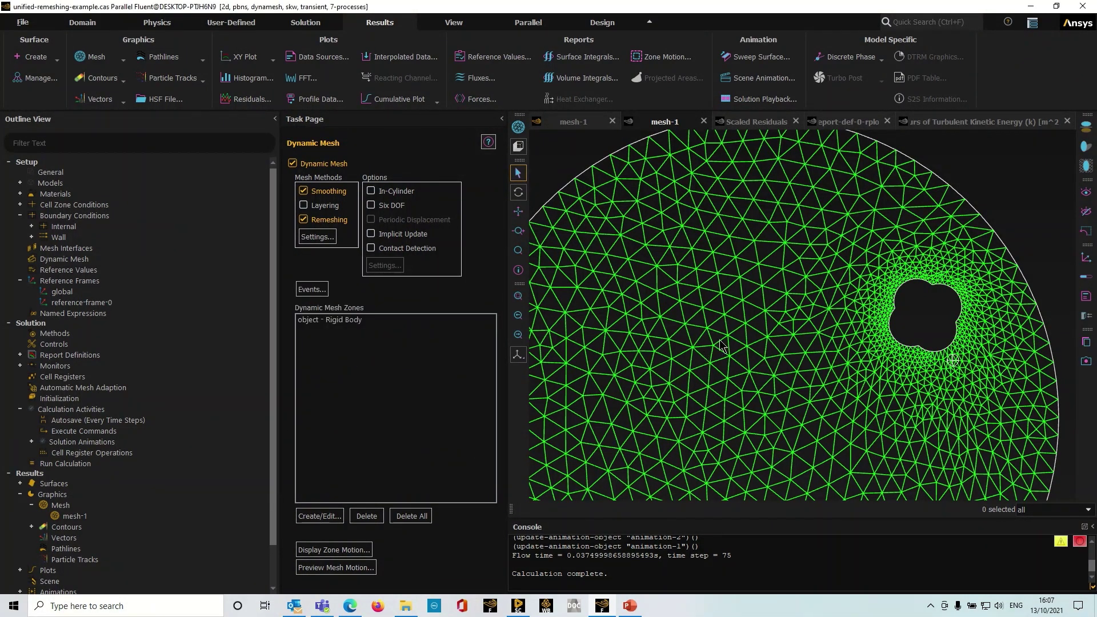